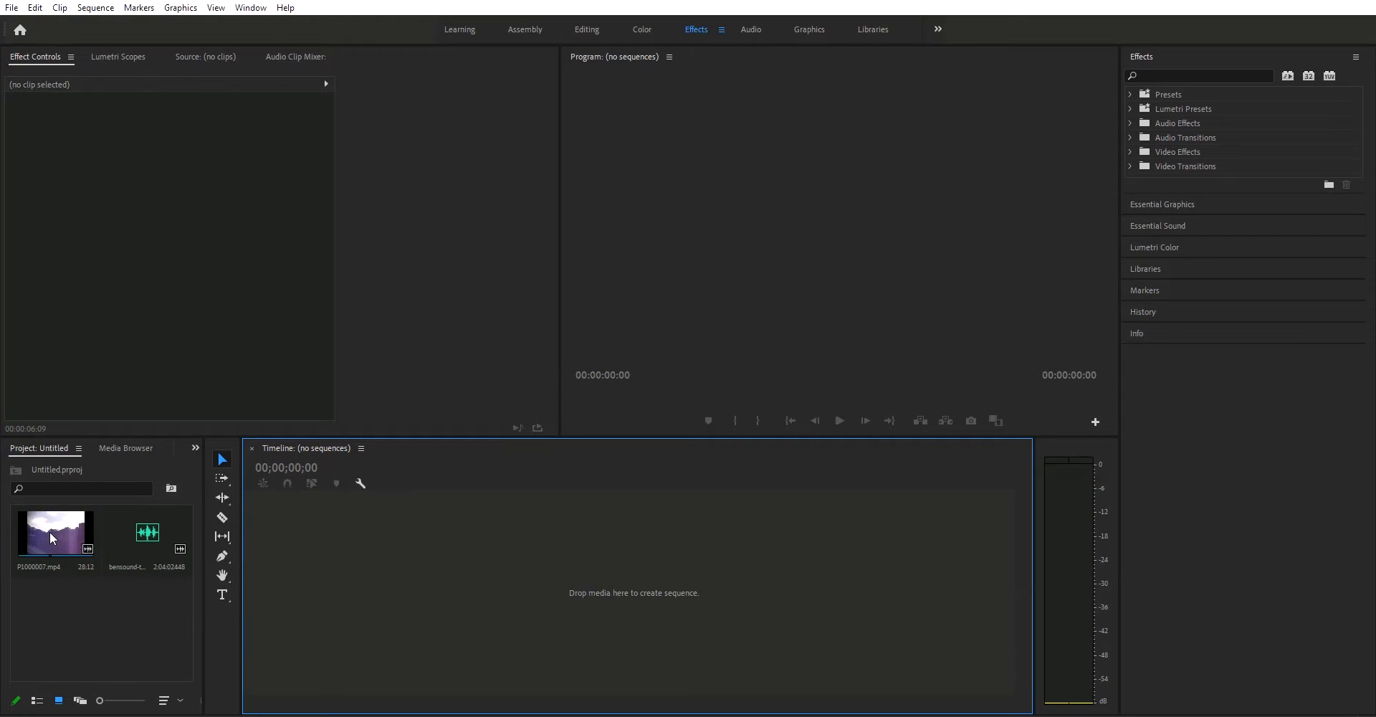
Step: Create a sequence from P1000007.mp4 in the timeline and preview its footage
left_click_drag(50, 531, 355, 562)
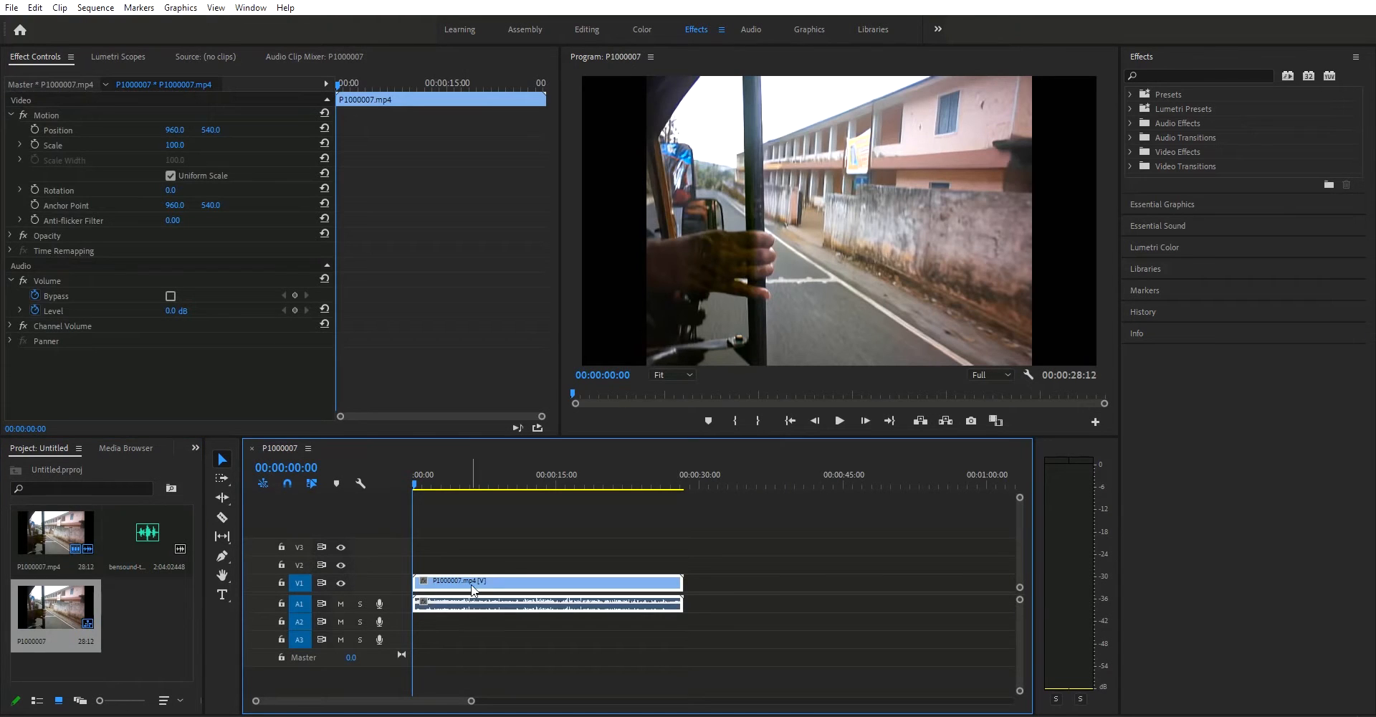
left_click_drag(464, 485, 510, 519)
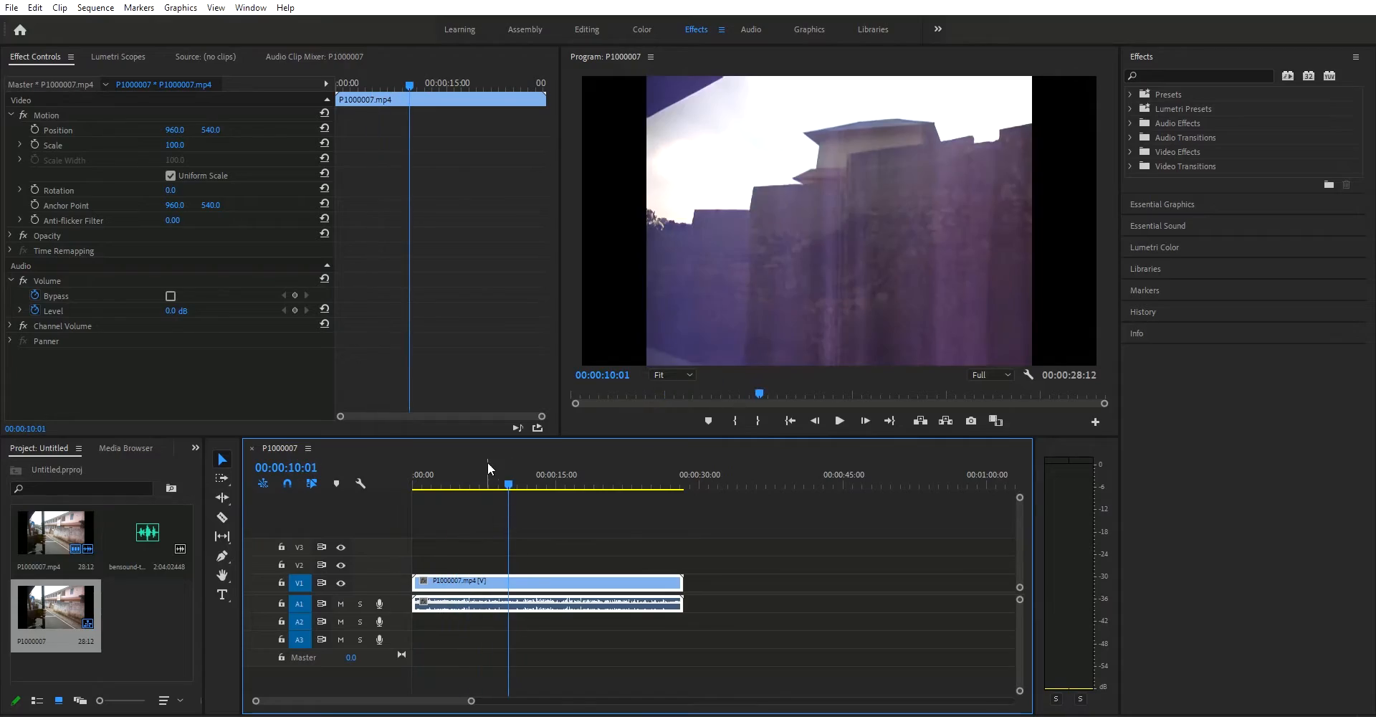
key("Home")
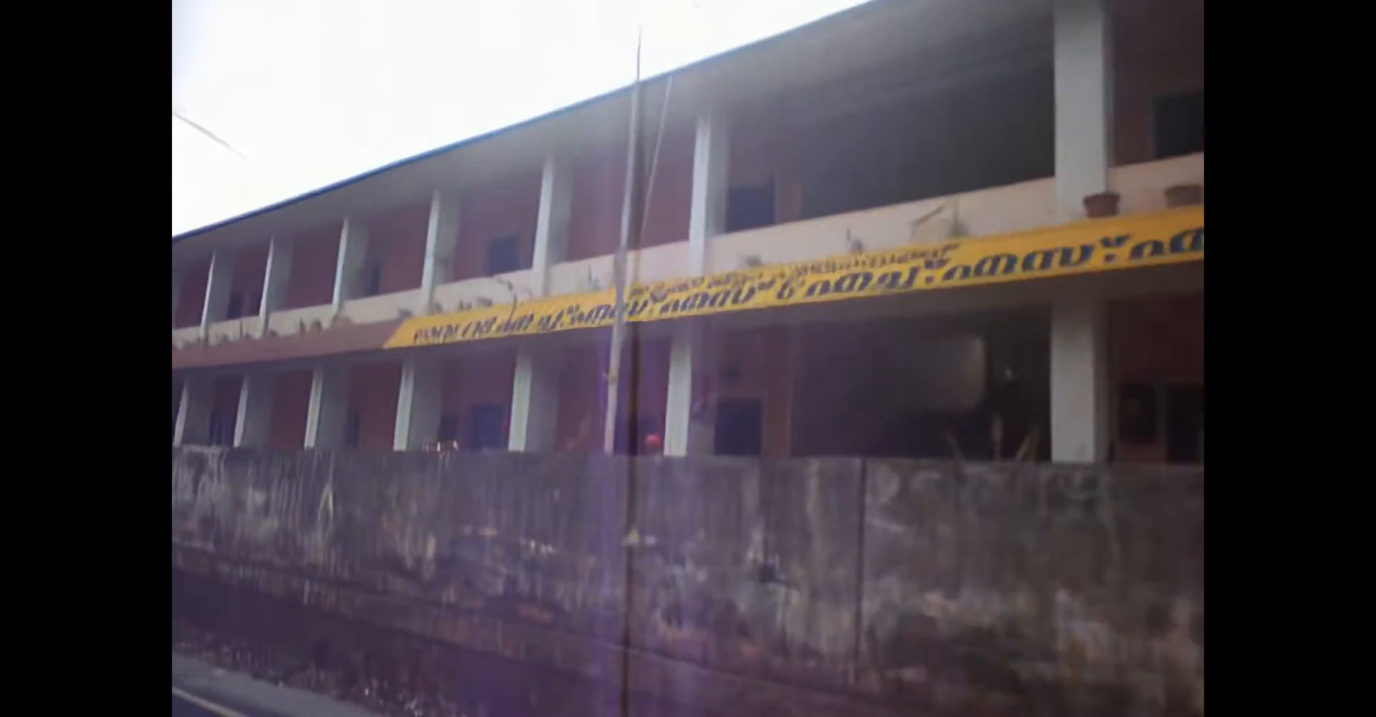
key("Escape")
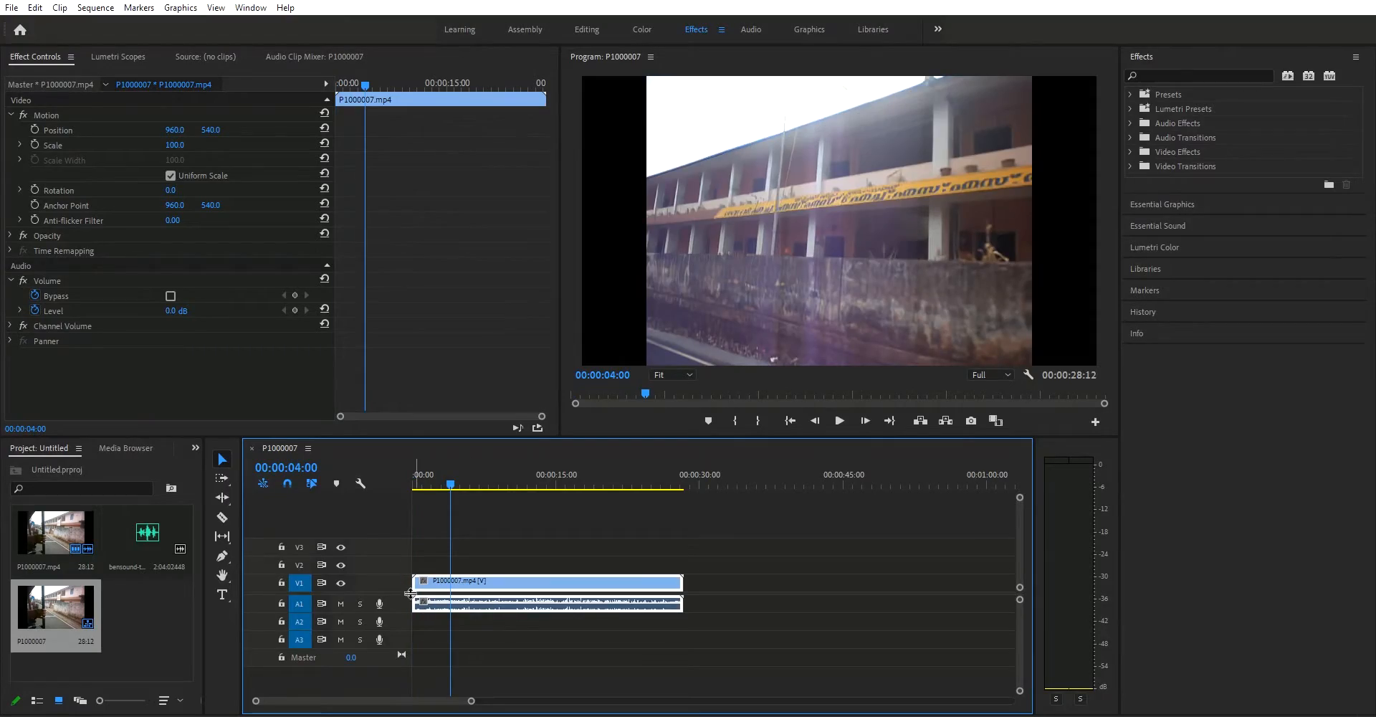
left_click(504, 635)
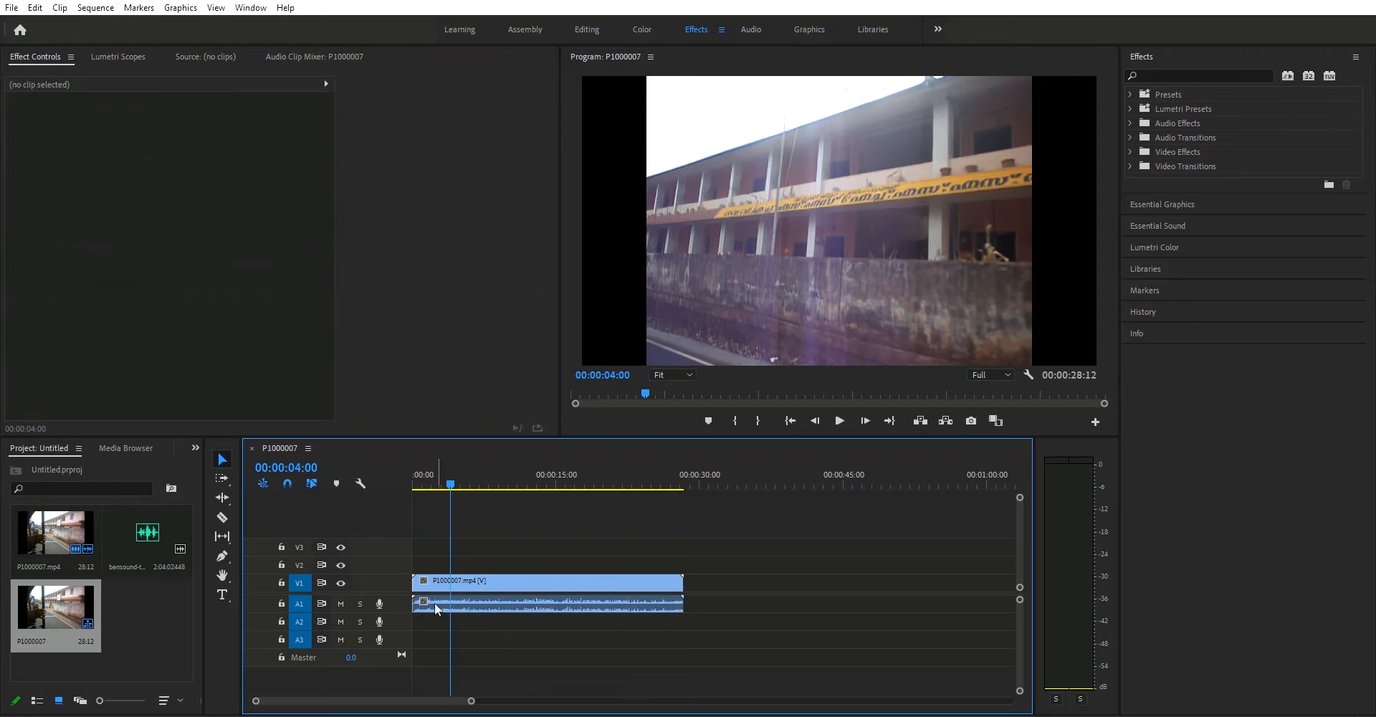
Step: Change the sequence settings to a vertical frame size of 820 and a 23.976 frames/second timebase, accepting the deletion of preview files
left_click(98, 8)
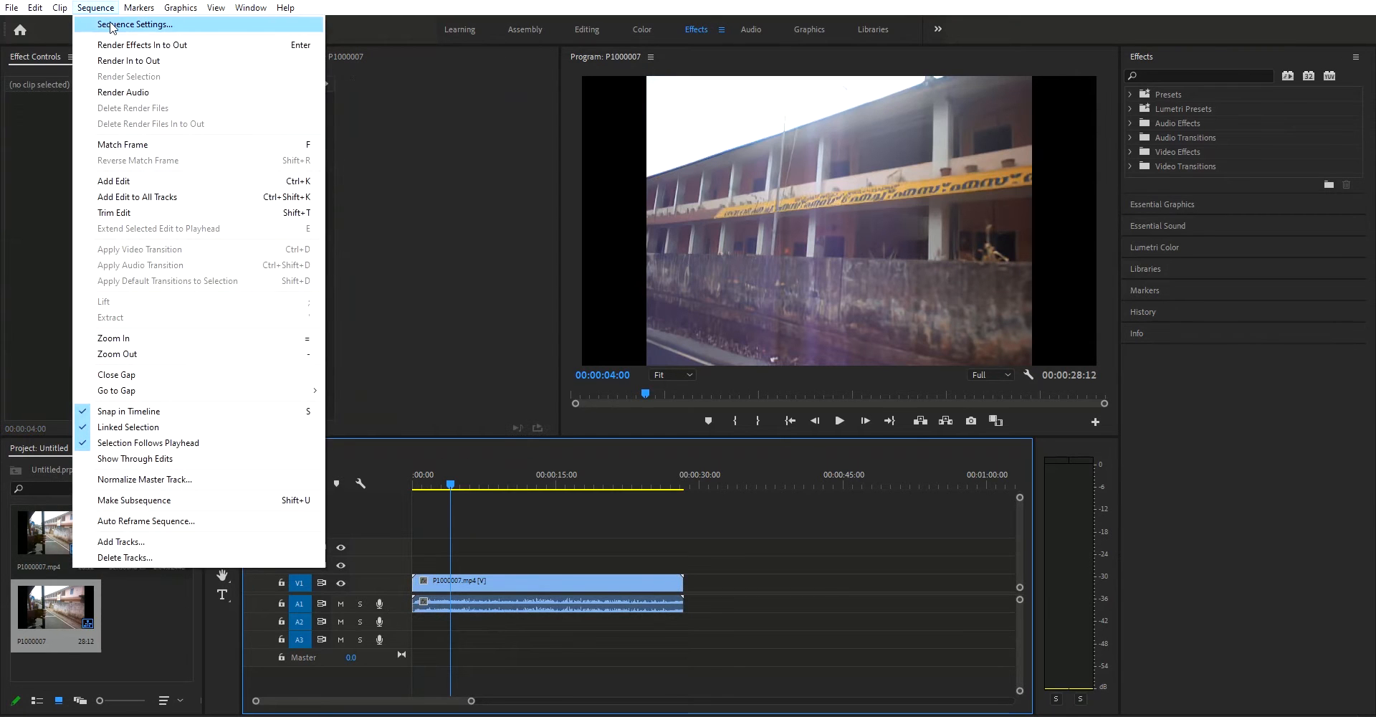
left_click(114, 24)
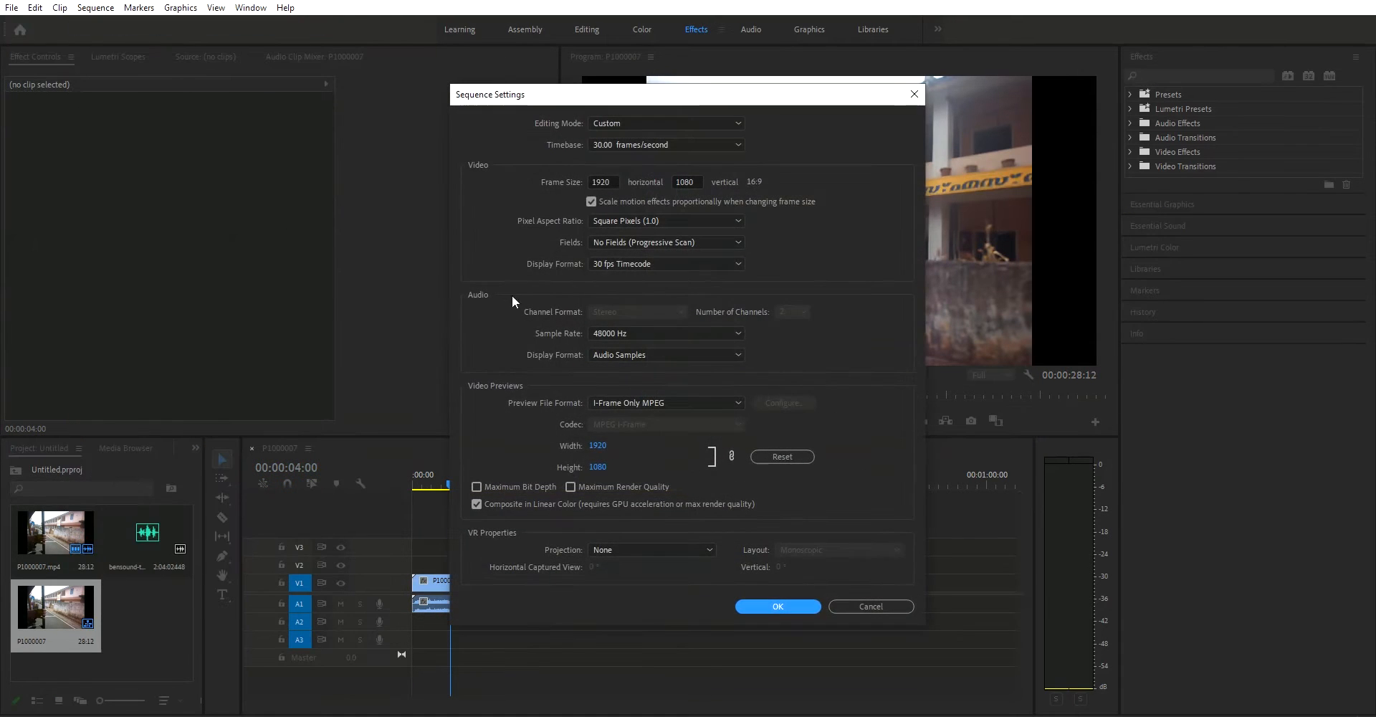
left_click(682, 185)
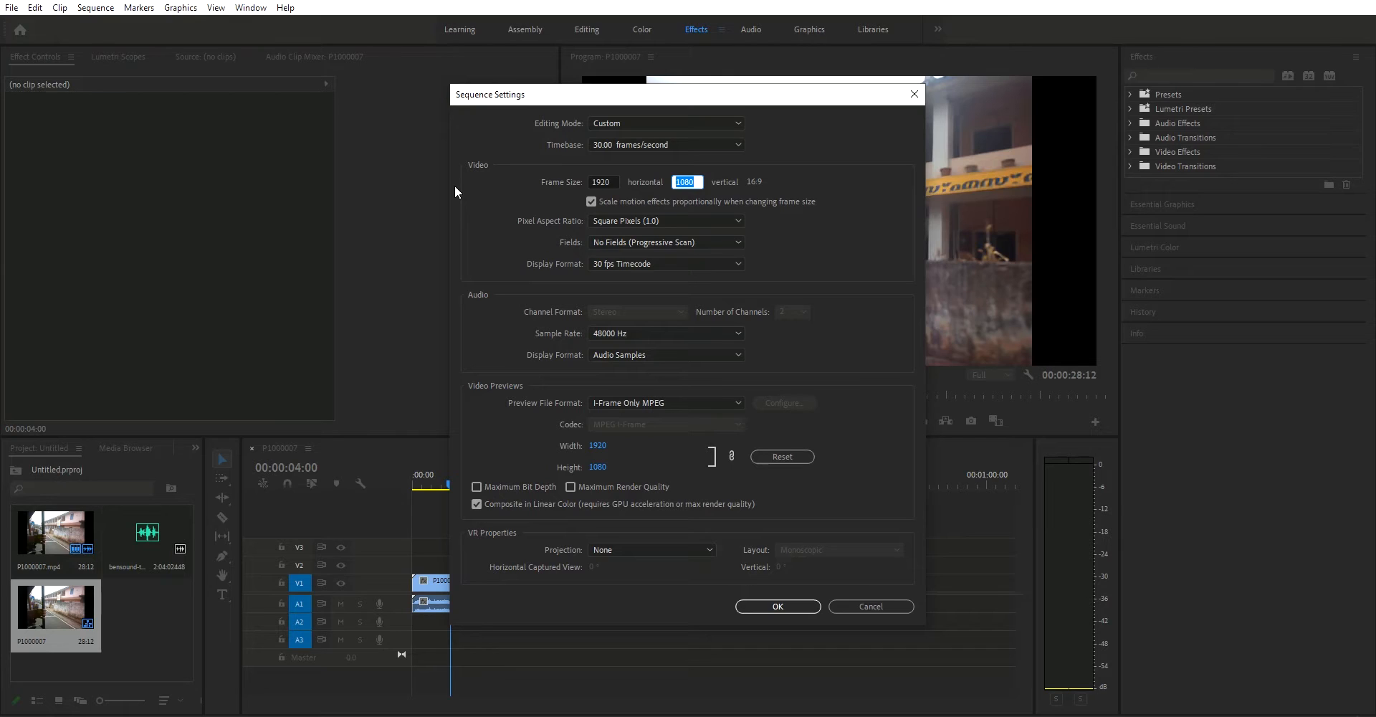
type("820")
left_click(655, 148)
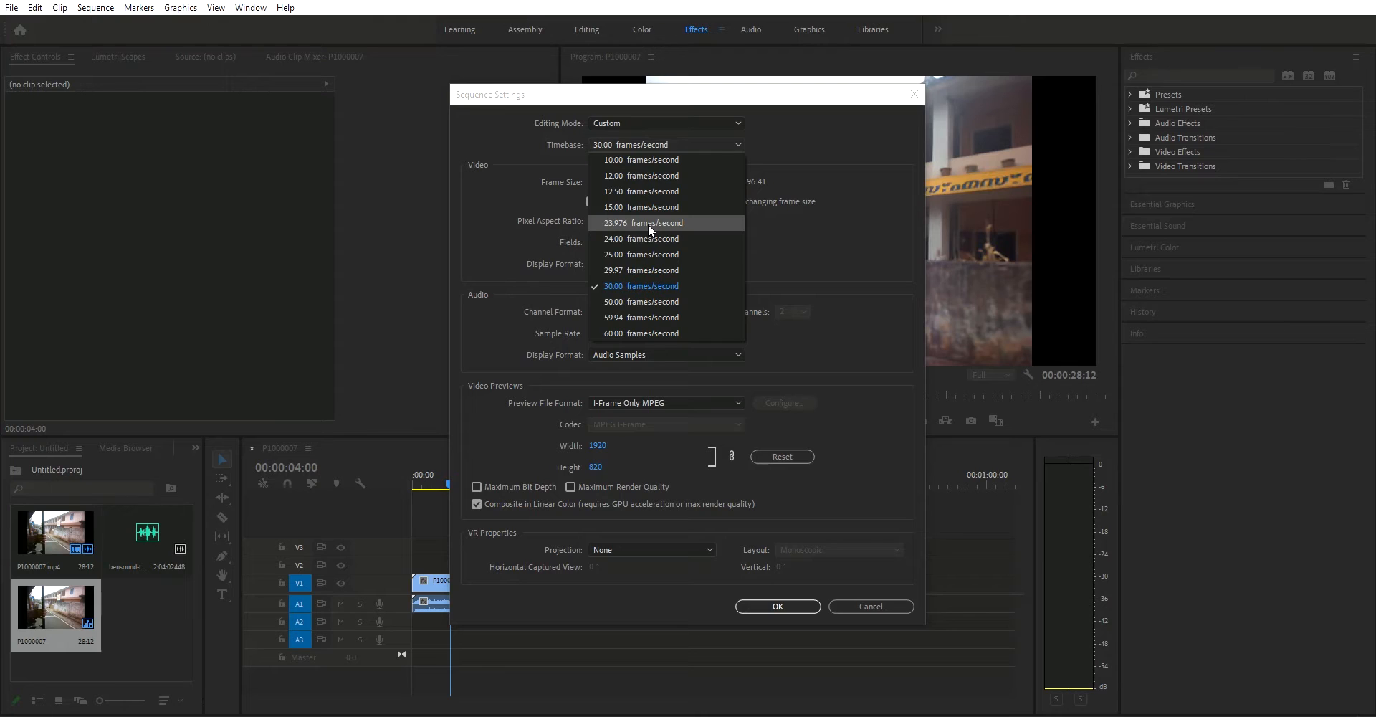
left_click(648, 224)
left_click(777, 606)
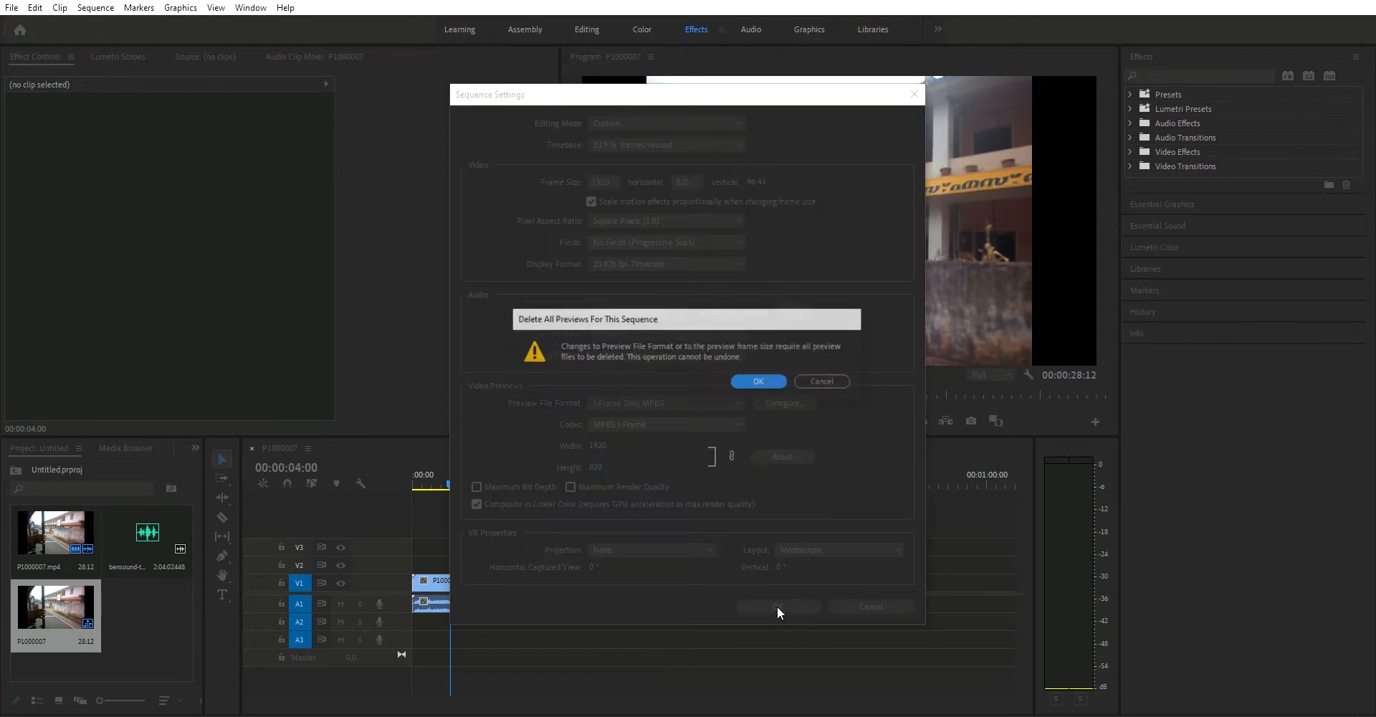
left_click(755, 380)
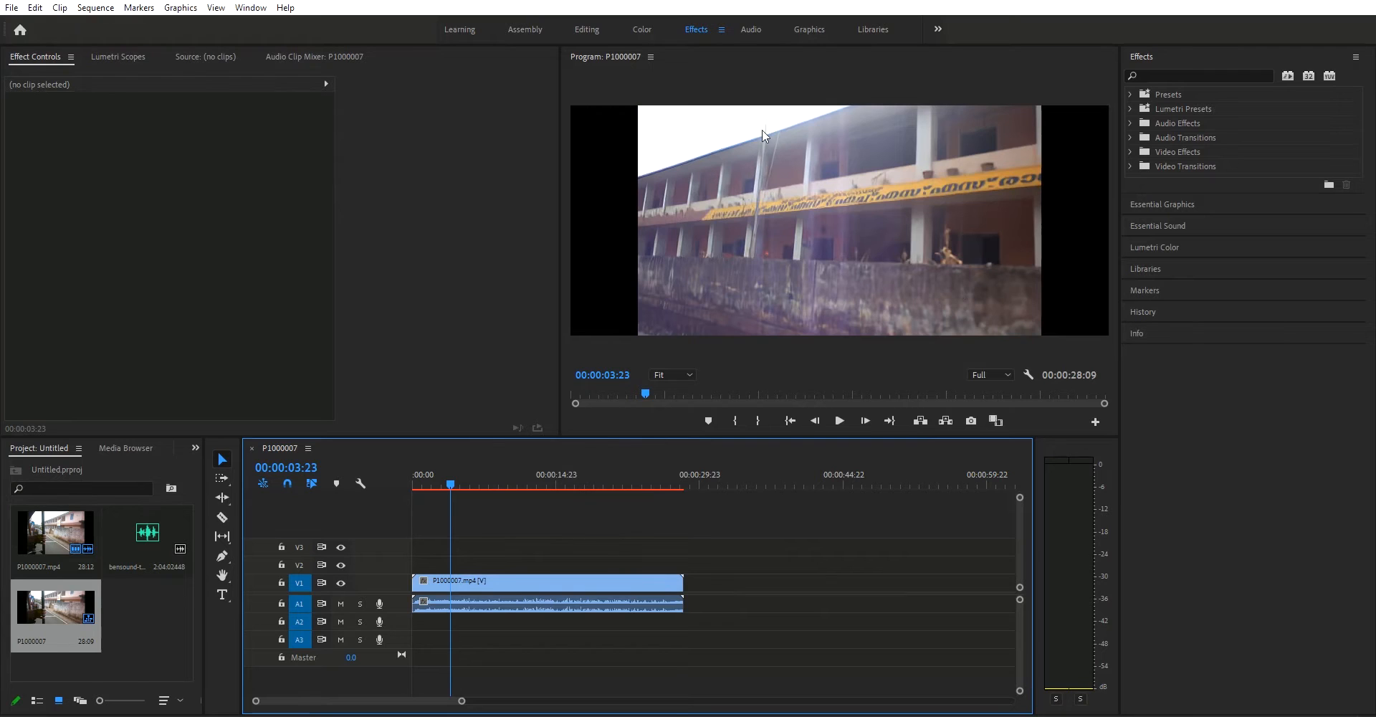
Step: Scale the P1000007.mp4 clip to 135 to fill the frame and return the playhead to the sequence start
left_click(441, 591)
left_click_drag(175, 145, 200, 145)
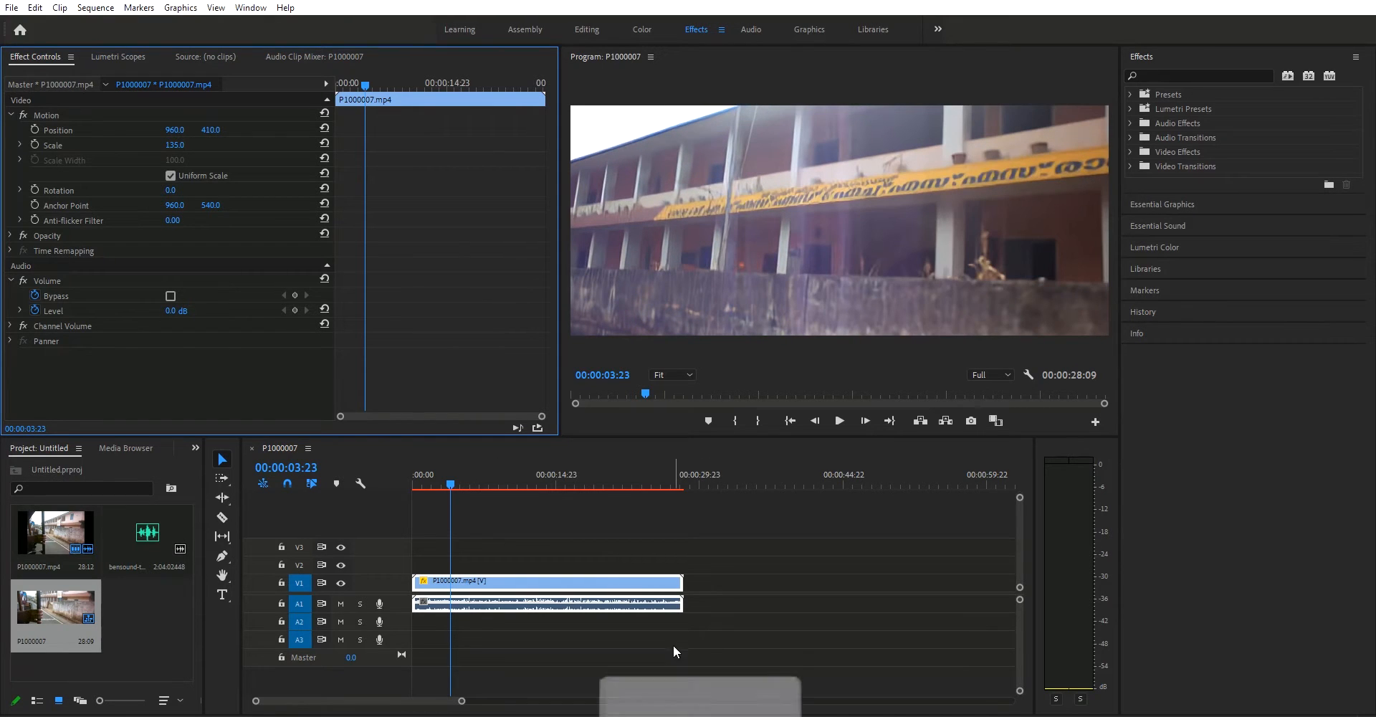
left_click(410, 491)
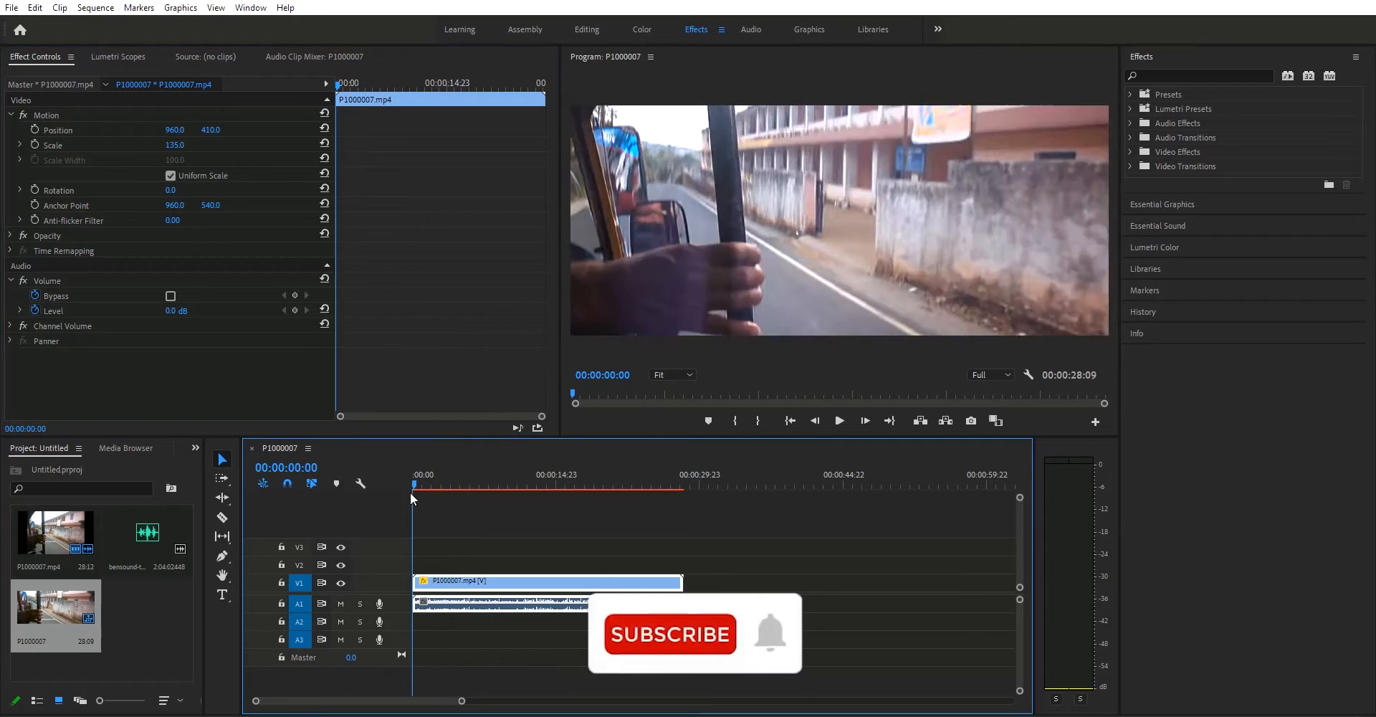
mouse_move(411, 485)
left_mouse_down()
mouse_move(463, 490)
mouse_move(413, 490)
left_mouse_up()
Step: Set the video clip's time interpolation to Frame Sampling
right_click(534, 581)
mouse_move(710, 532)
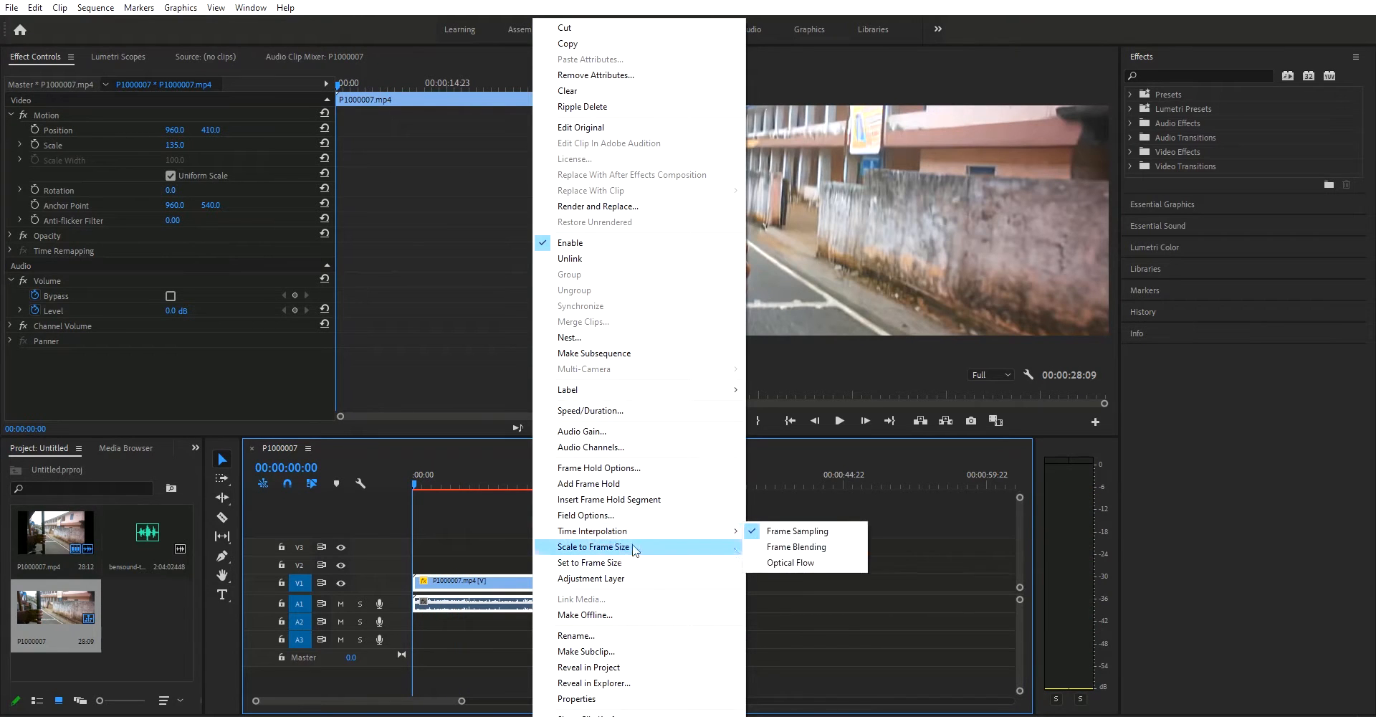
left_click(811, 531)
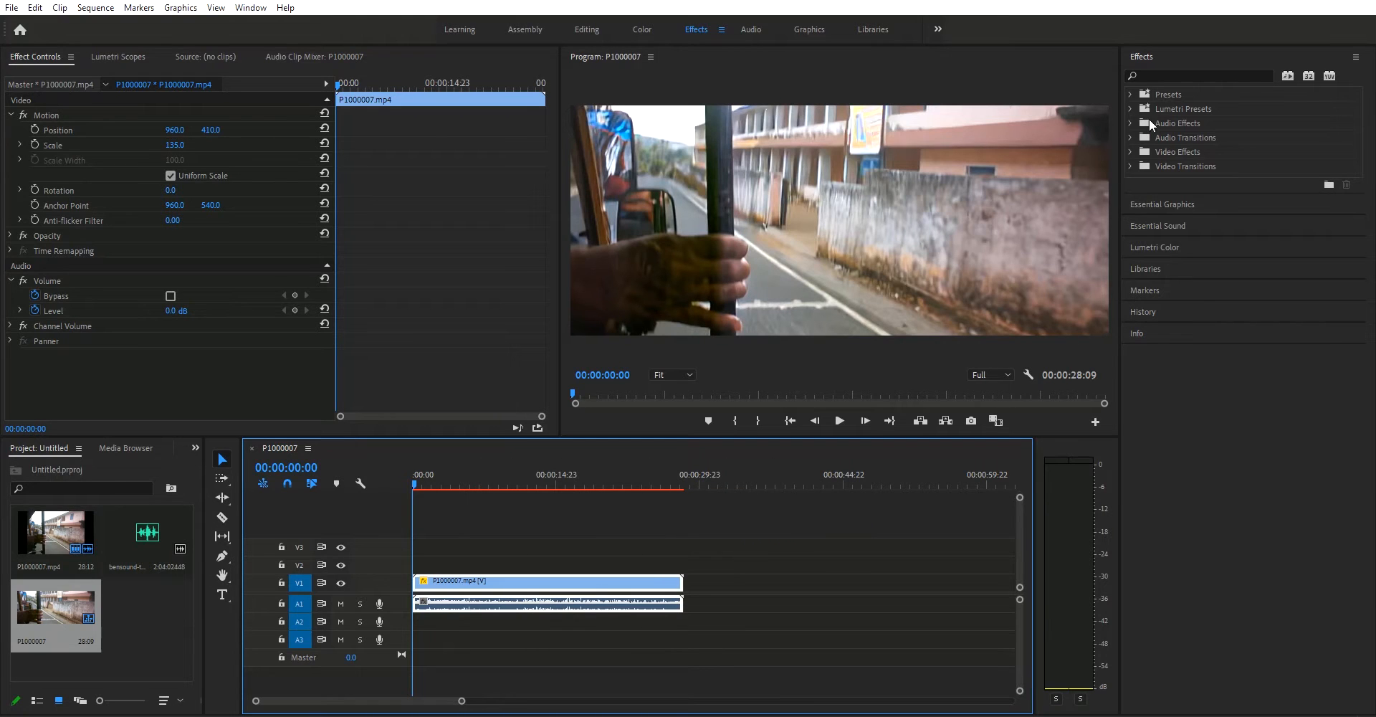
Step: In the Color workspace, keep the clip's creative look at None, set Sharpen to 9.8 and increase Vibrance
left_click(648, 31)
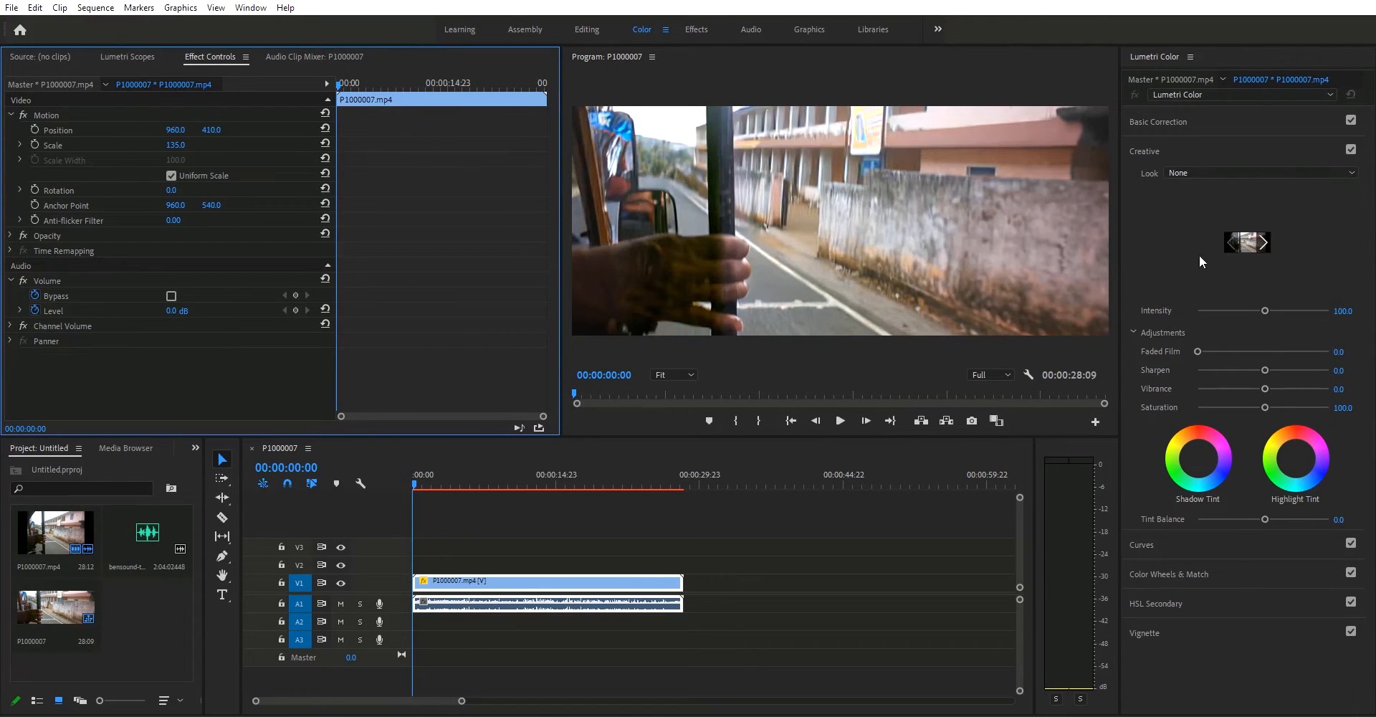
left_click(1228, 173)
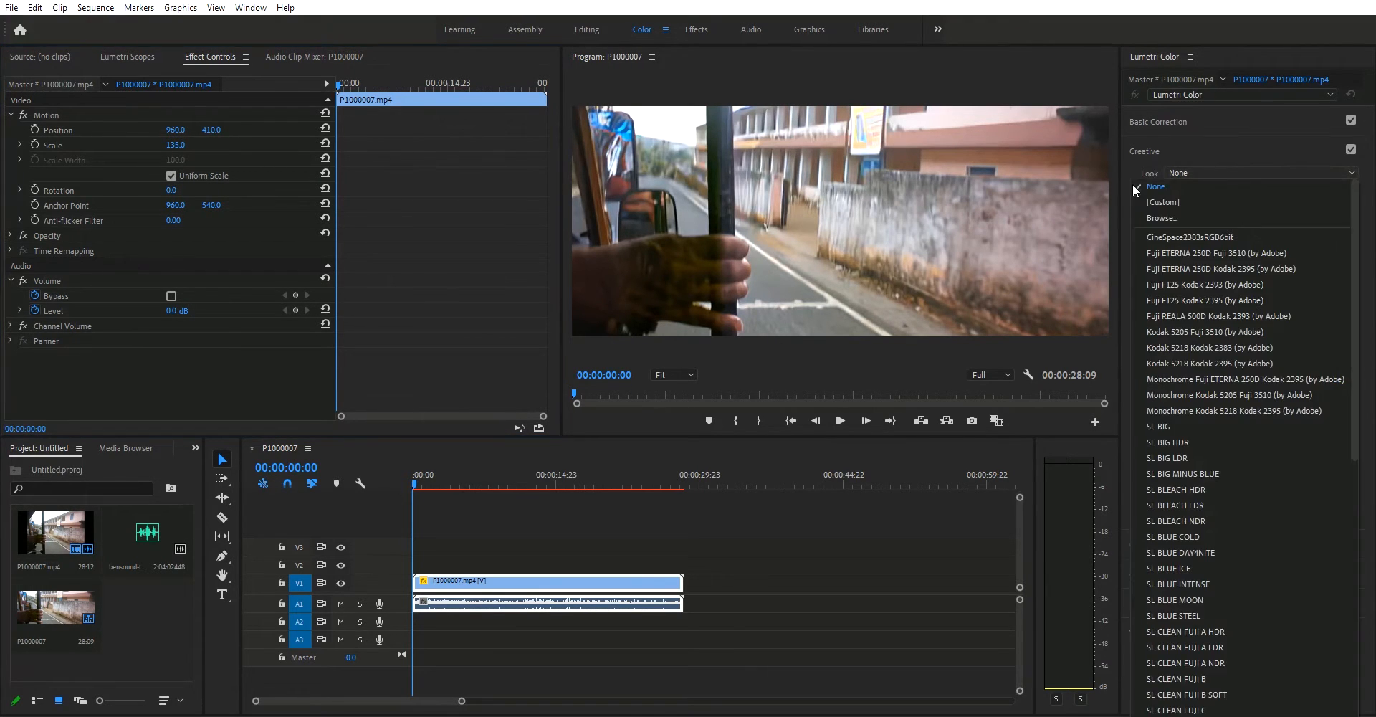
left_click(1133, 235)
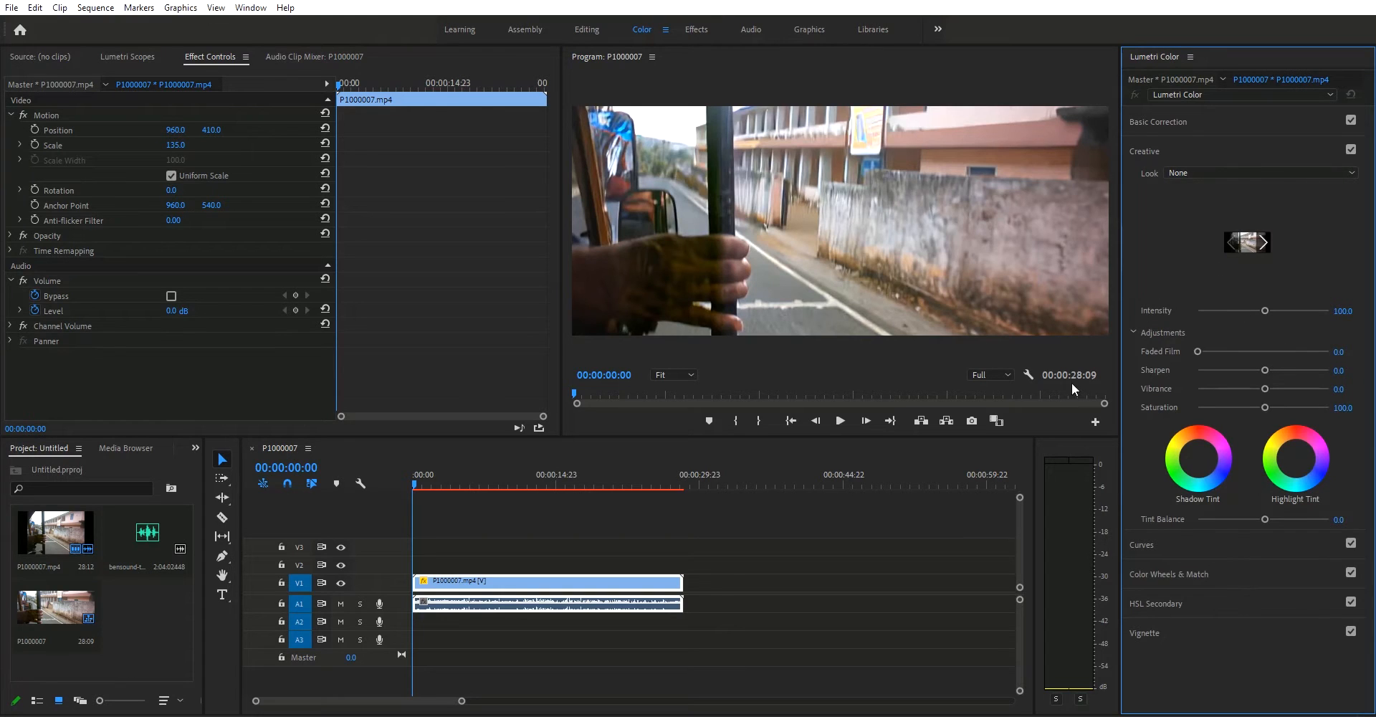
left_click_drag(1265, 370, 1270, 372)
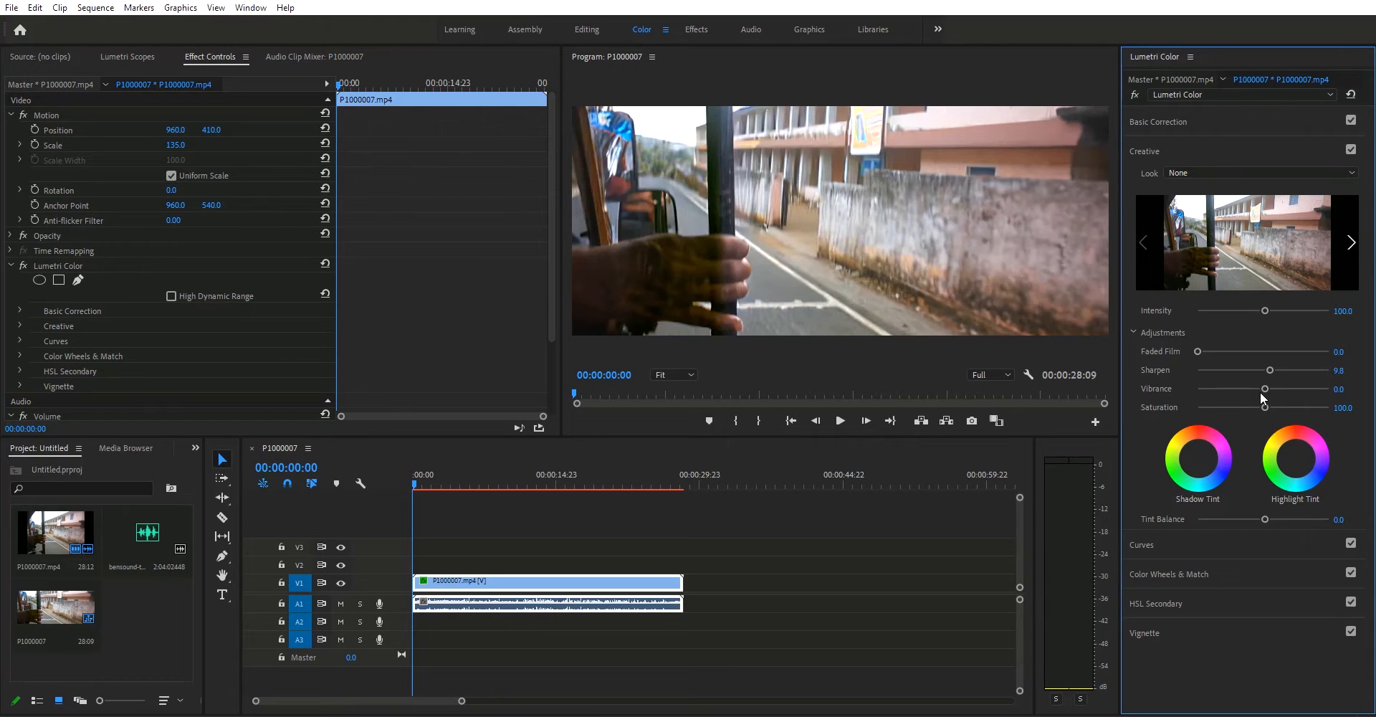
left_click_drag(1259, 391, 1288, 402)
Step: Set the clip's basic correction Temperature to -28.3, Tint to 4.3, Exposure to 0.8 and Contrast to 13.0
left_click(1174, 122)
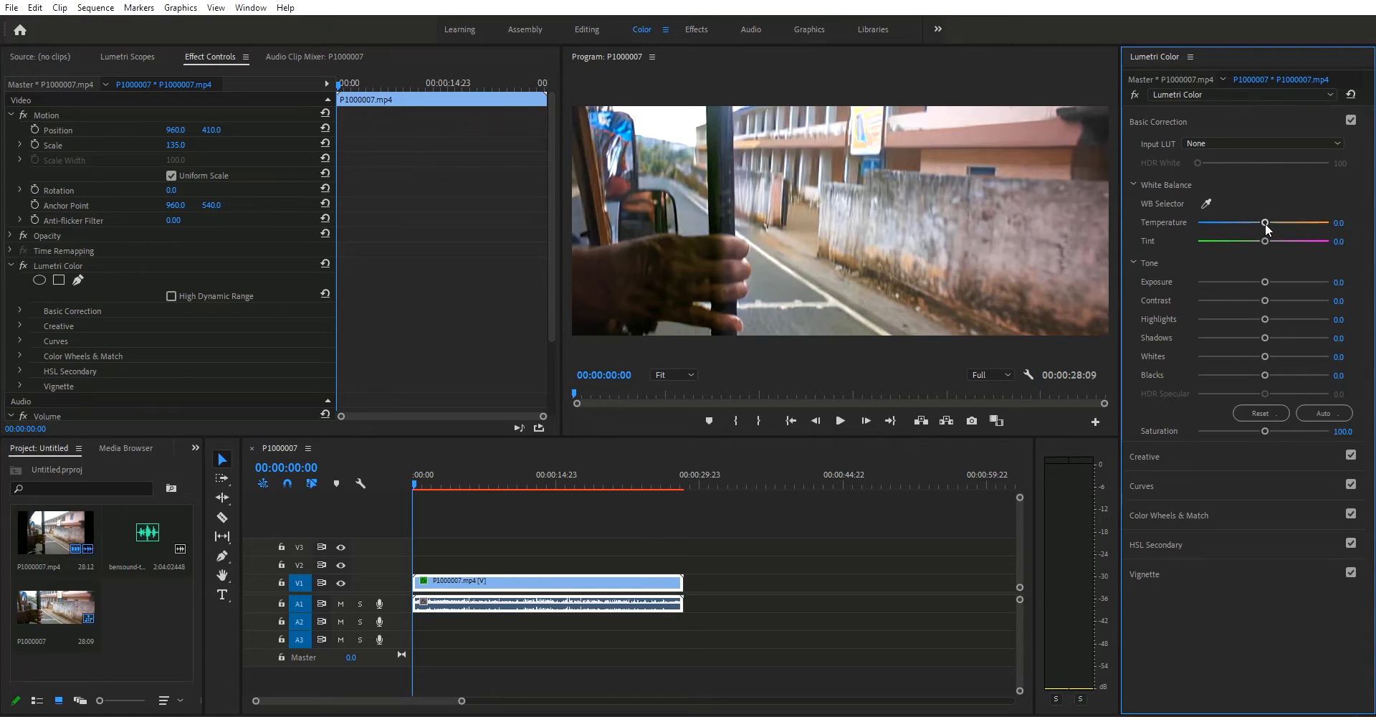
left_click_drag(1266, 224, 1248, 228)
mouse_move(1250, 226)
left_mouse_down()
mouse_move(1278, 237)
mouse_move(1241, 221)
left_mouse_up()
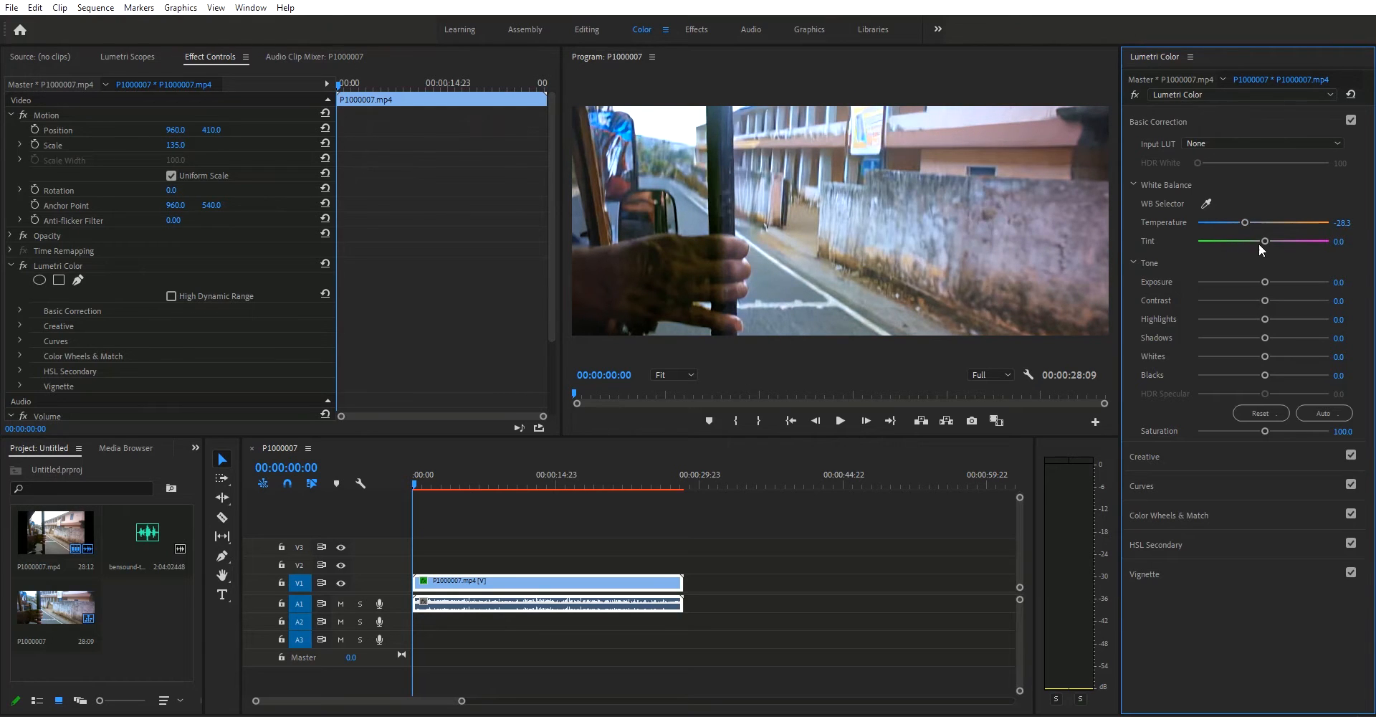
left_click_drag(1266, 242, 1272, 305)
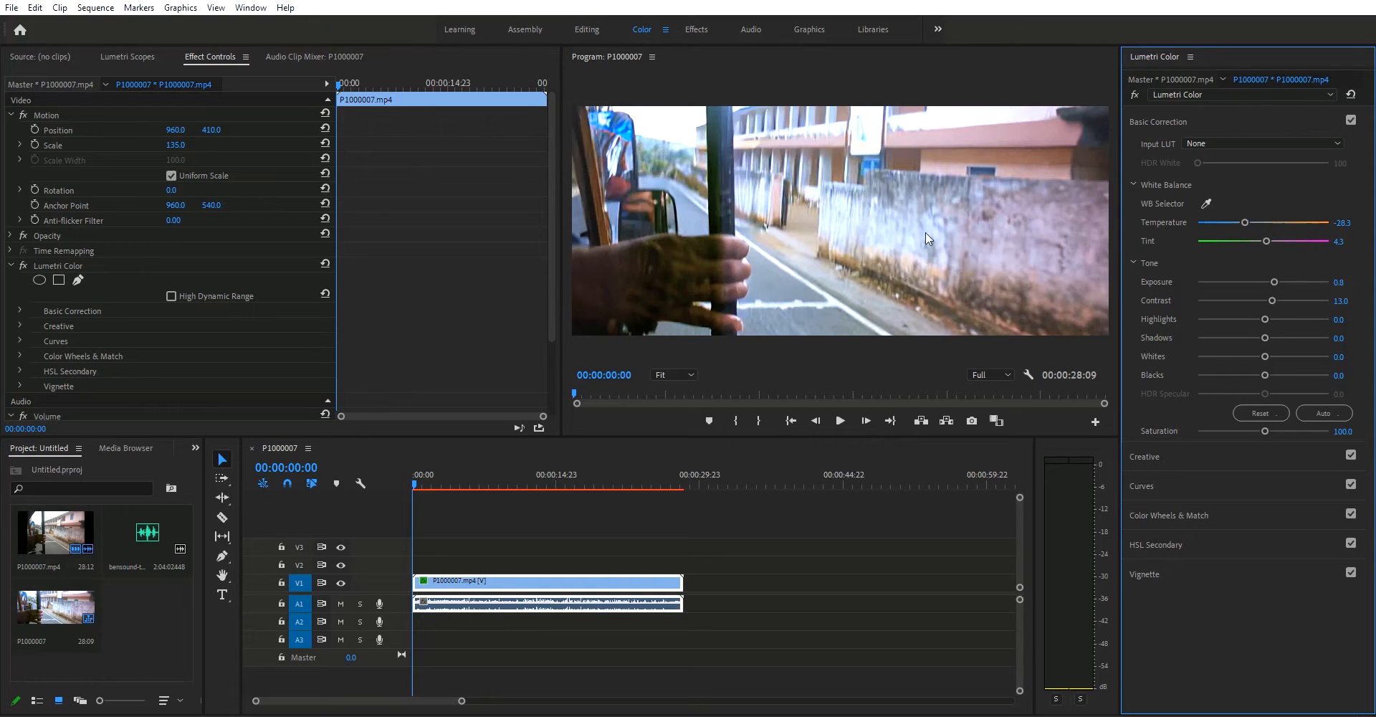
Step: Refine the clip's tone with Contrast at 15.2, Highlights at -33.7 and Whites at -16.3
left_click_drag(1272, 301, 1249, 320)
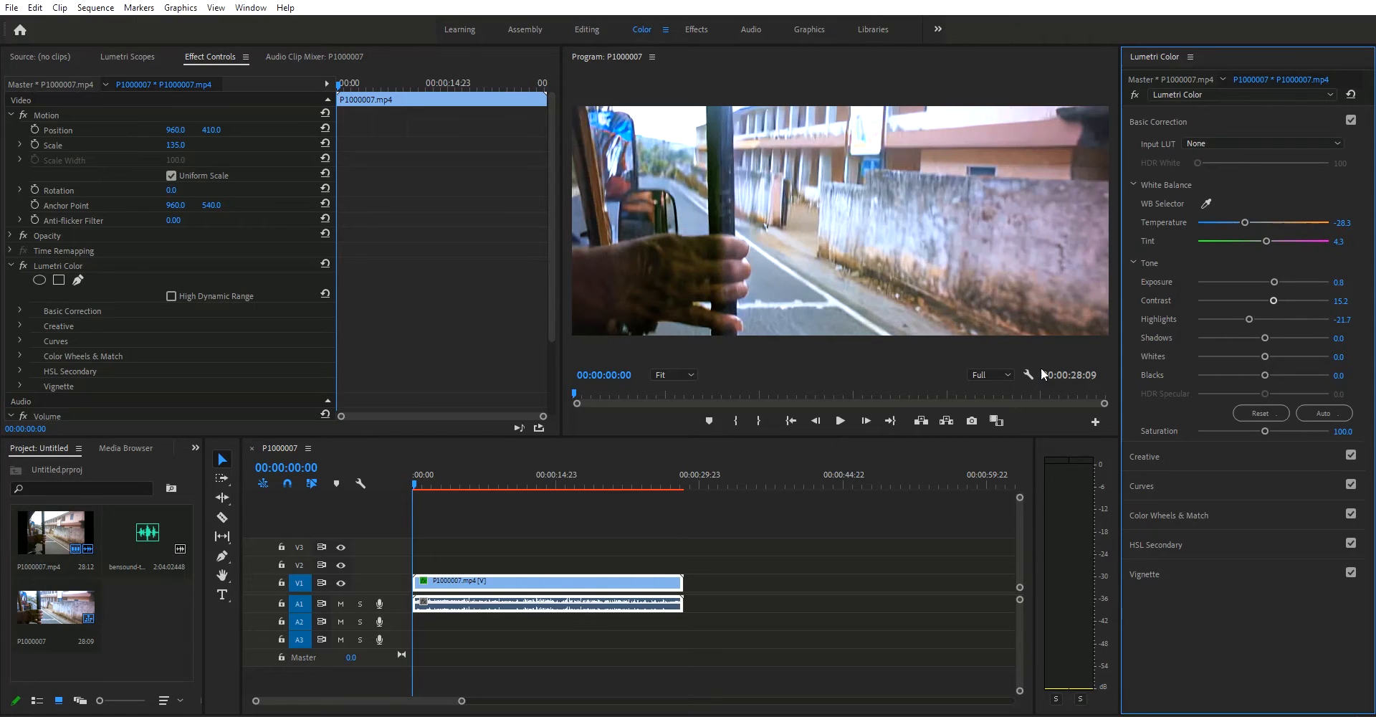
left_click_drag(1250, 320, 1241, 320)
left_click_drag(1265, 357, 1253, 357)
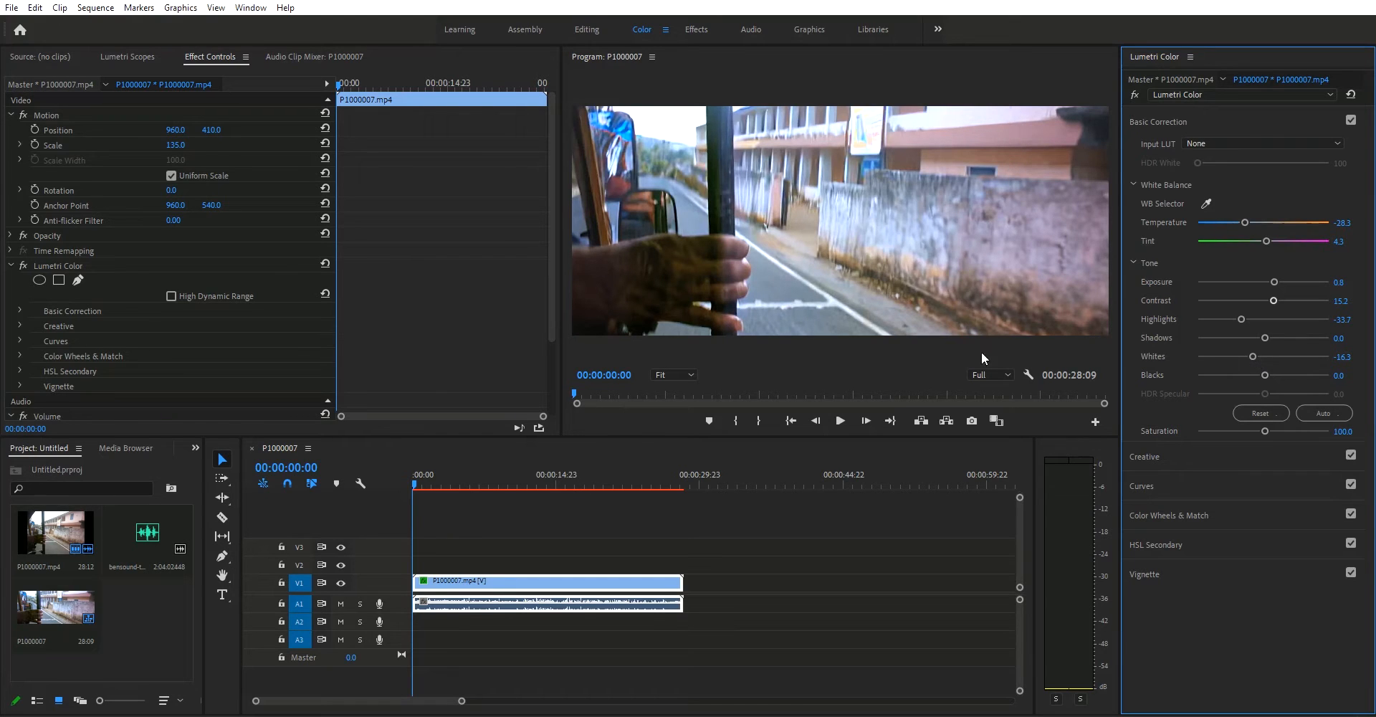
Step: Add a vignette with an Amount of -2.4 and check the grade at 00:00:10:00
left_click(1144, 574)
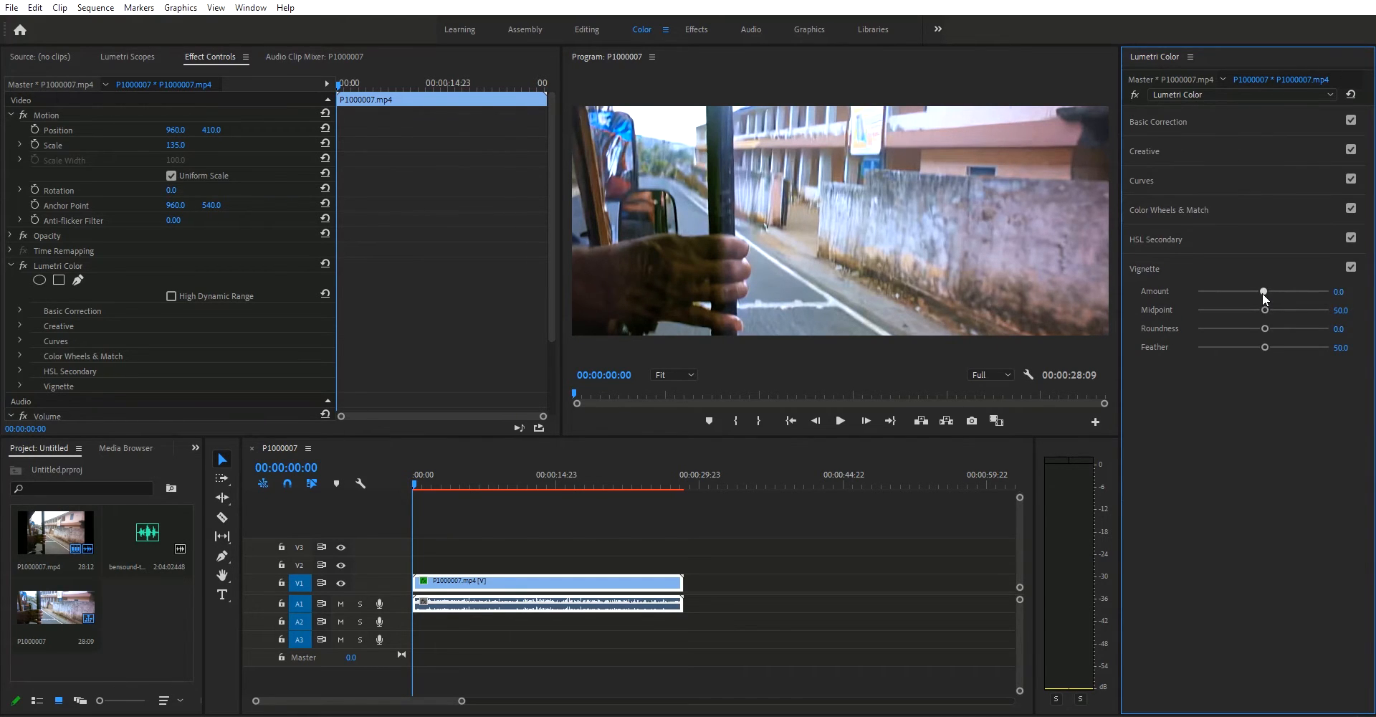
left_click_drag(1245, 299, 1222, 294)
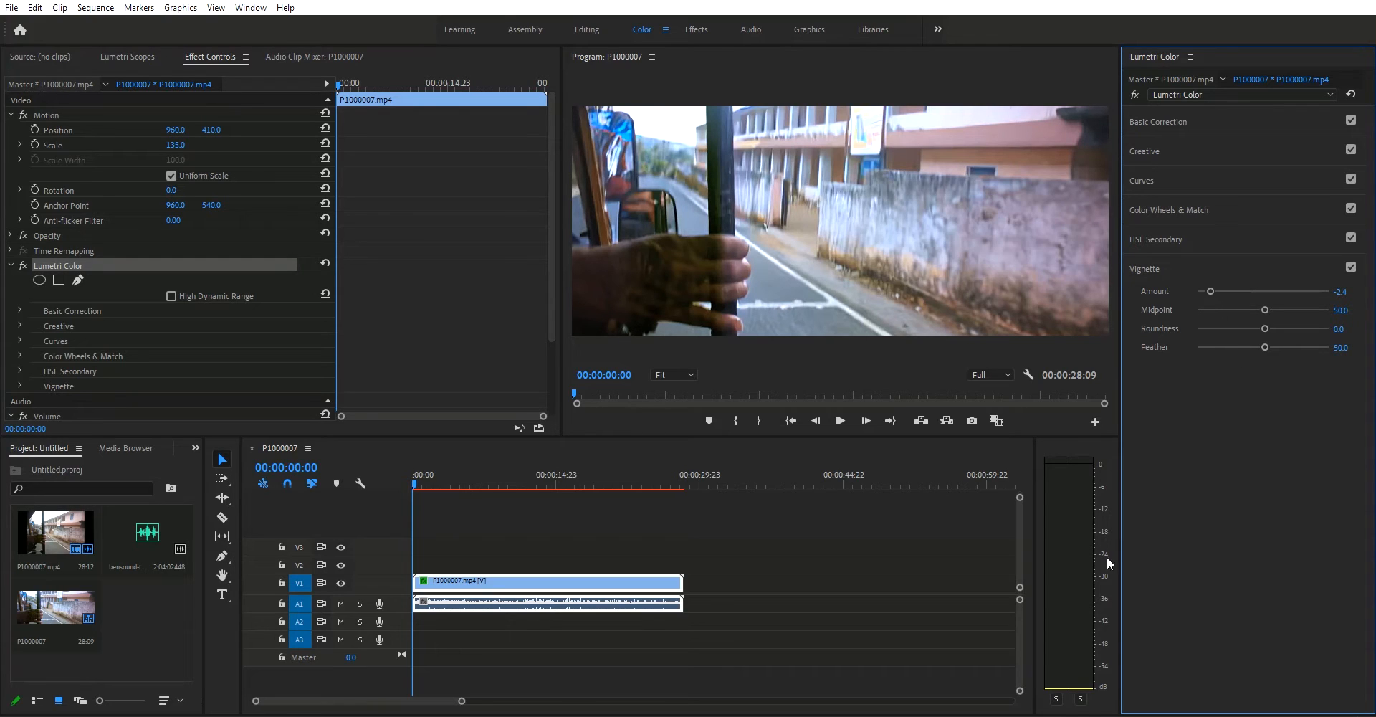
left_click_drag(492, 486, 509, 487)
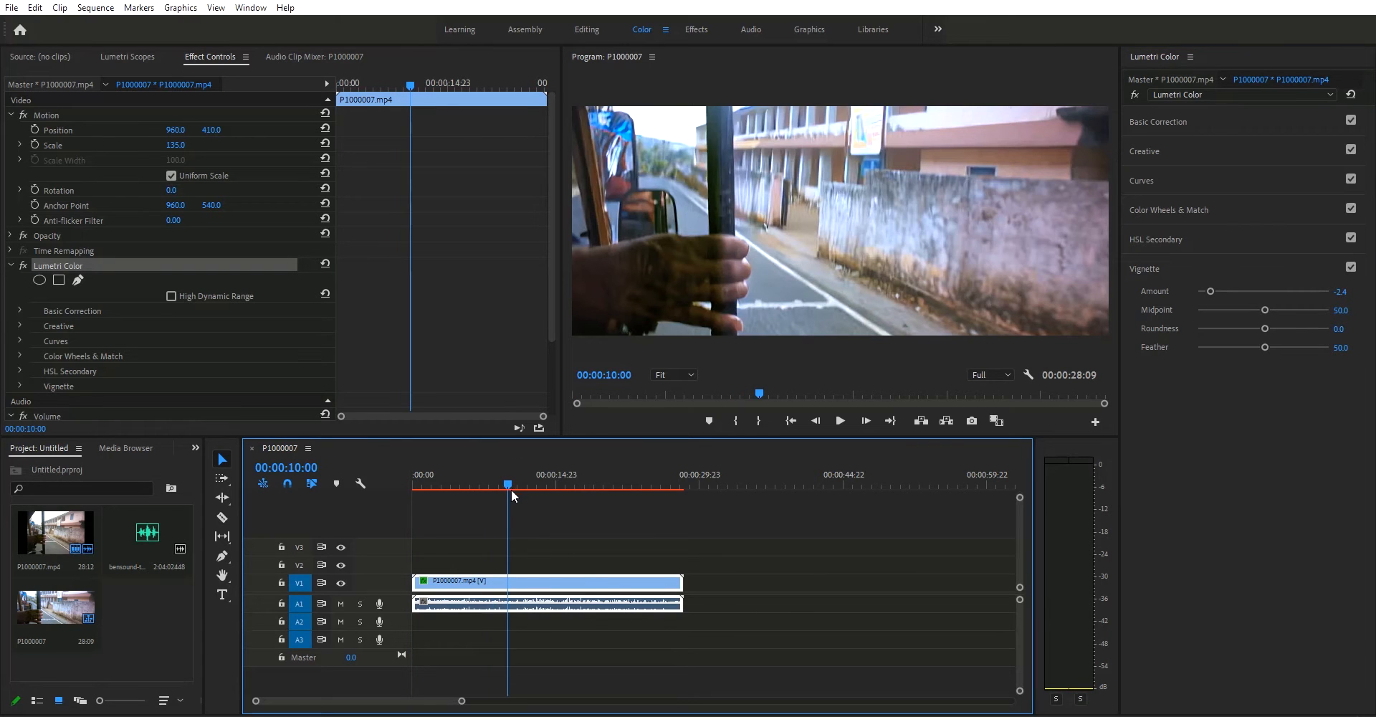
Step: Slow the clip down to 80% speed
right_click(581, 588)
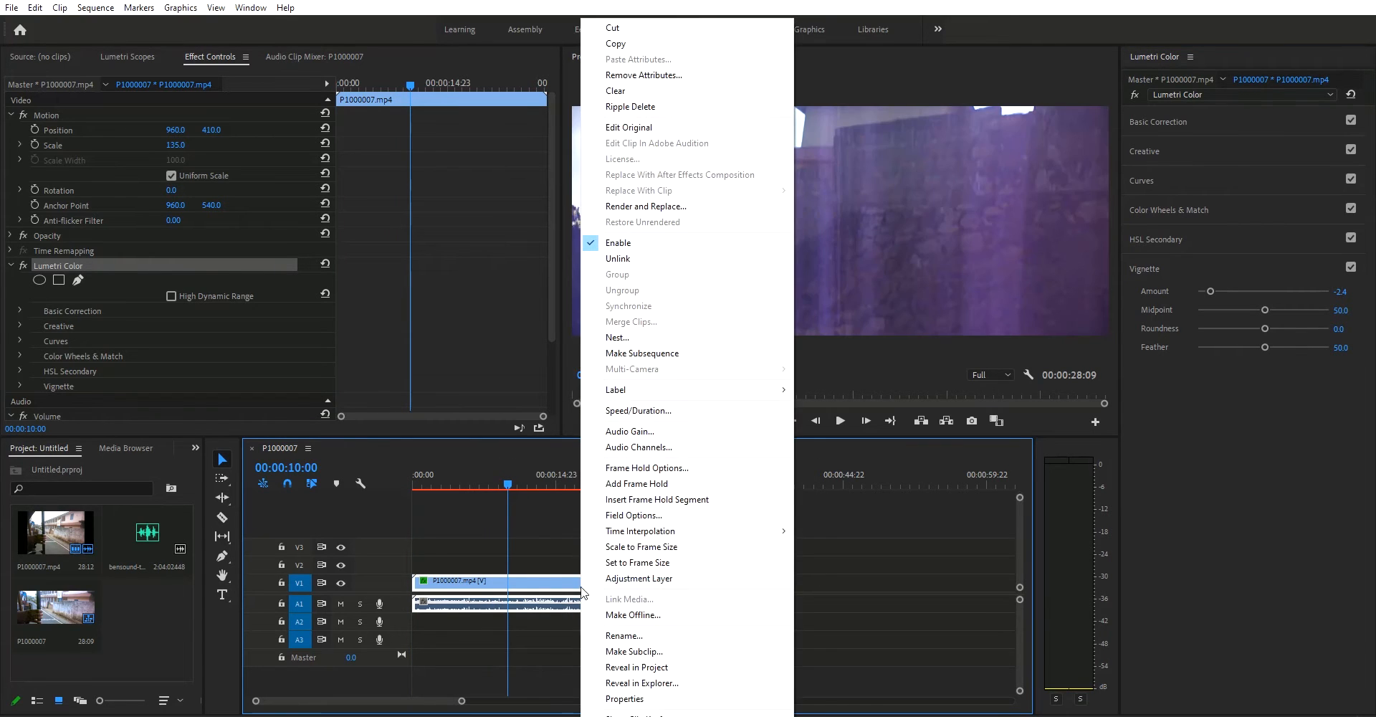
left_click(691, 414)
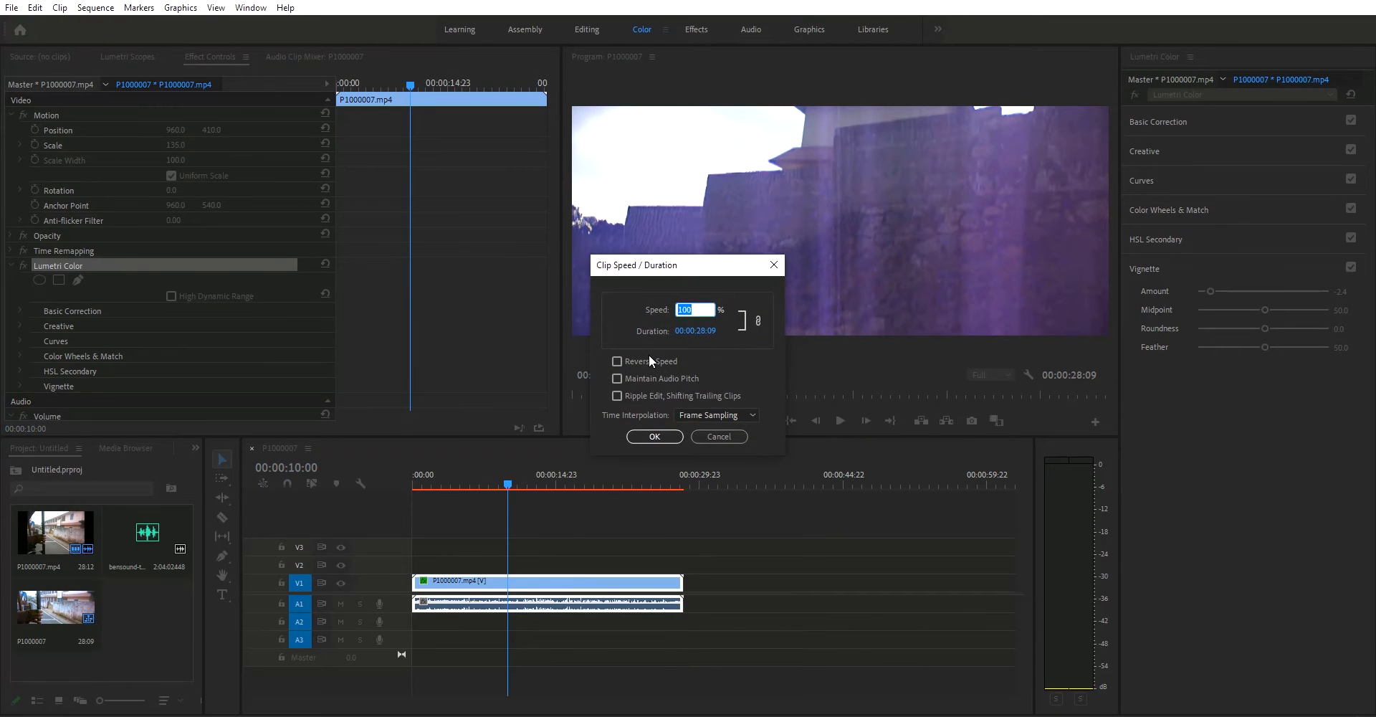
type("80")
key("Return")
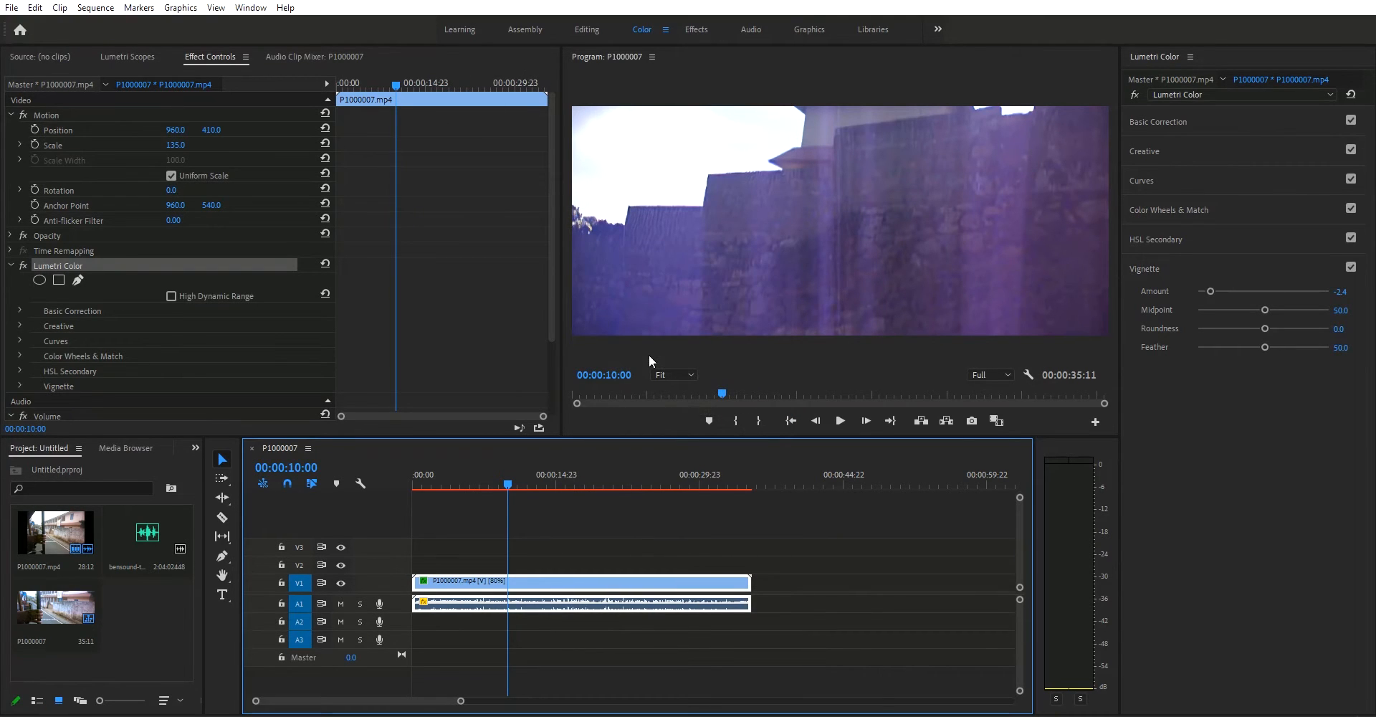
Step: Set the clip's creative Vibrance to 100.0 and shift its shadow and highlight tints slightly
left_click_drag(509, 487, 413, 490)
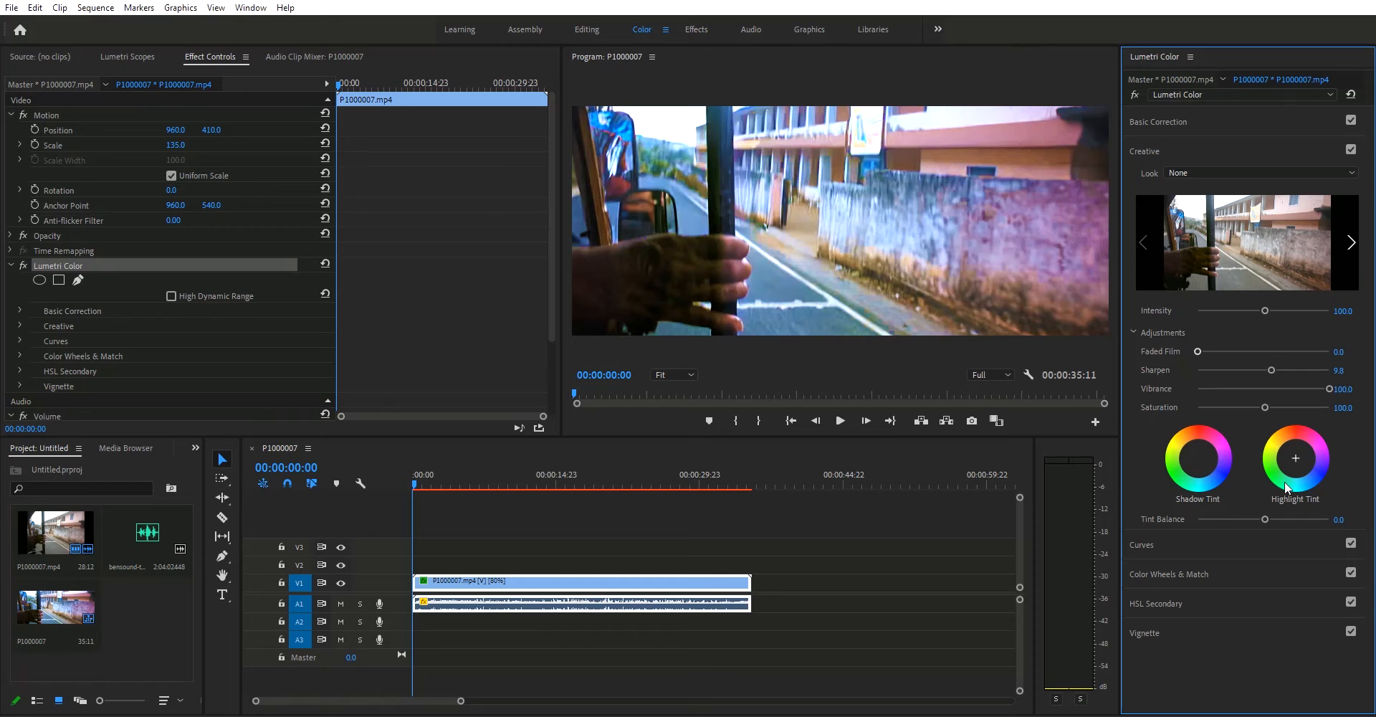
left_click_drag(1295, 458, 1298, 459)
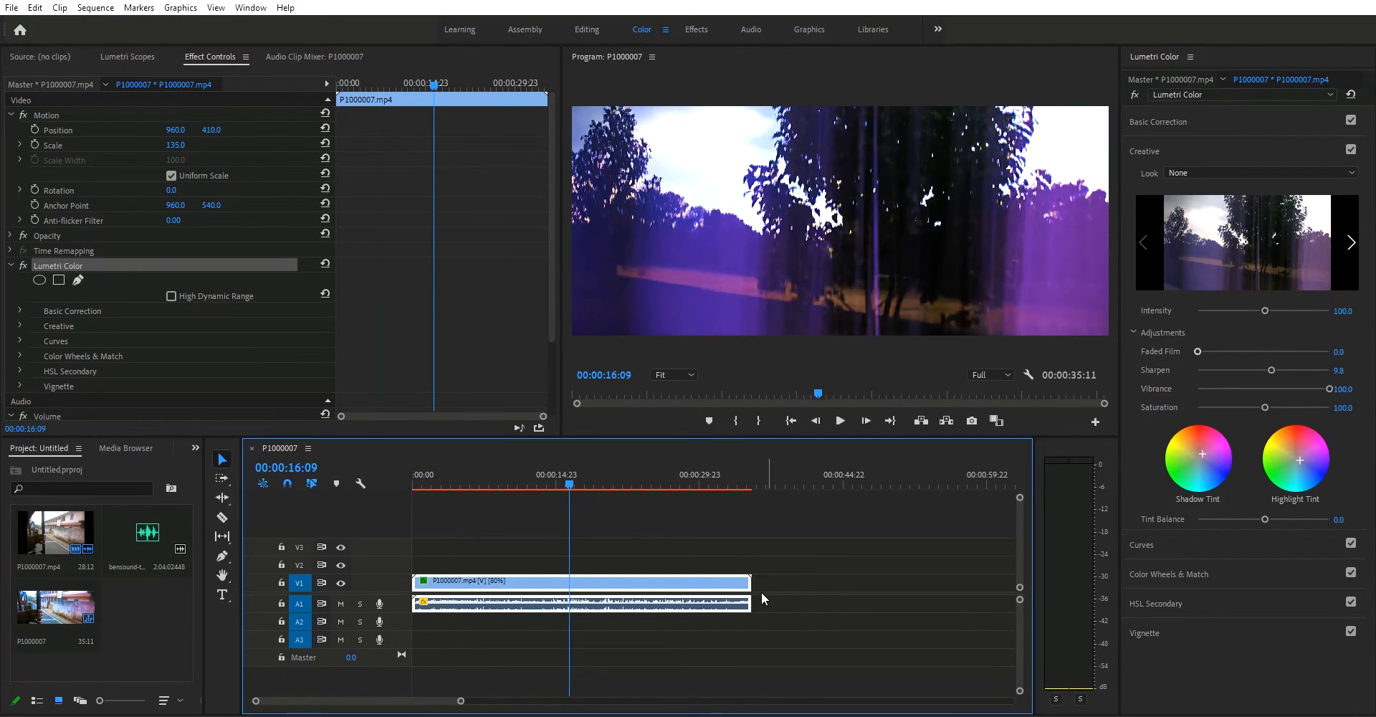
Step: Trim the clip's end to 00:00:16:09 and lower its creative Saturation to 64.1
left_click_drag(750, 582, 569, 584)
left_click(453, 482)
left_click_drag(452, 479, 402, 519)
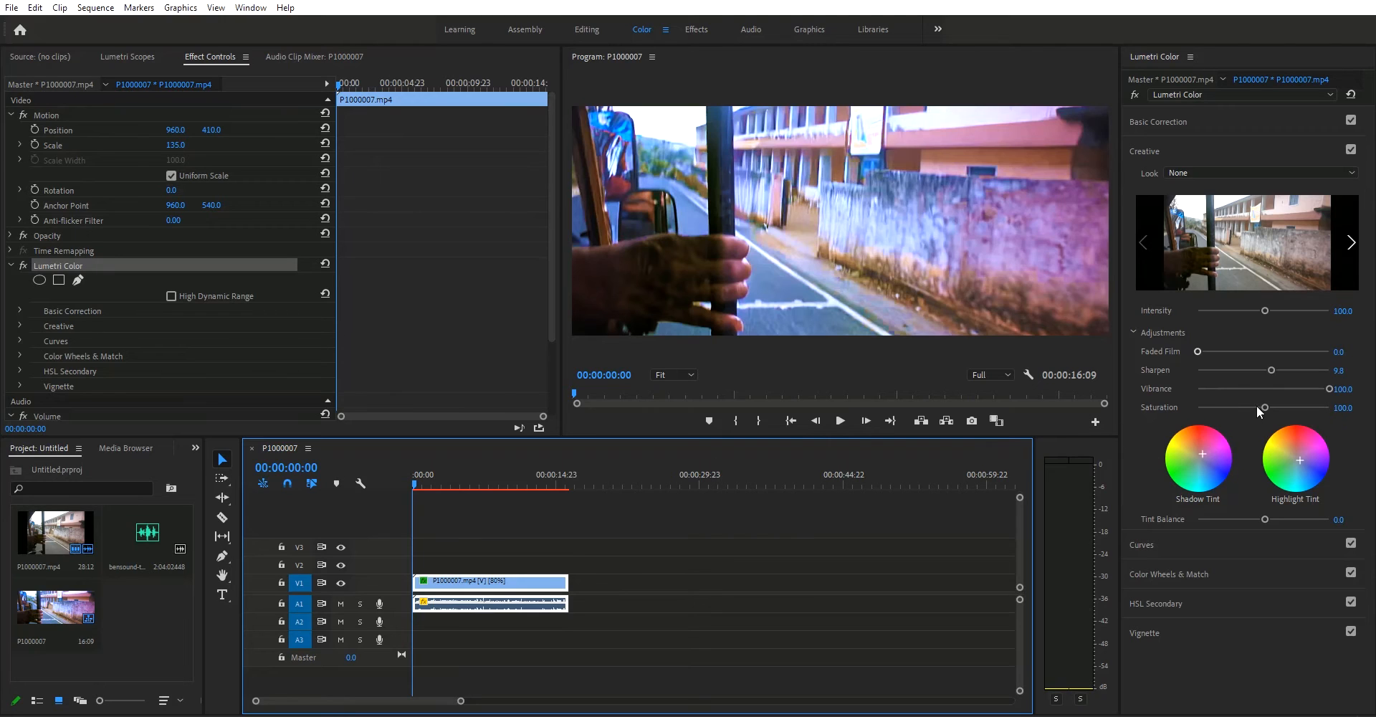
left_click_drag(1264, 406, 1238, 414)
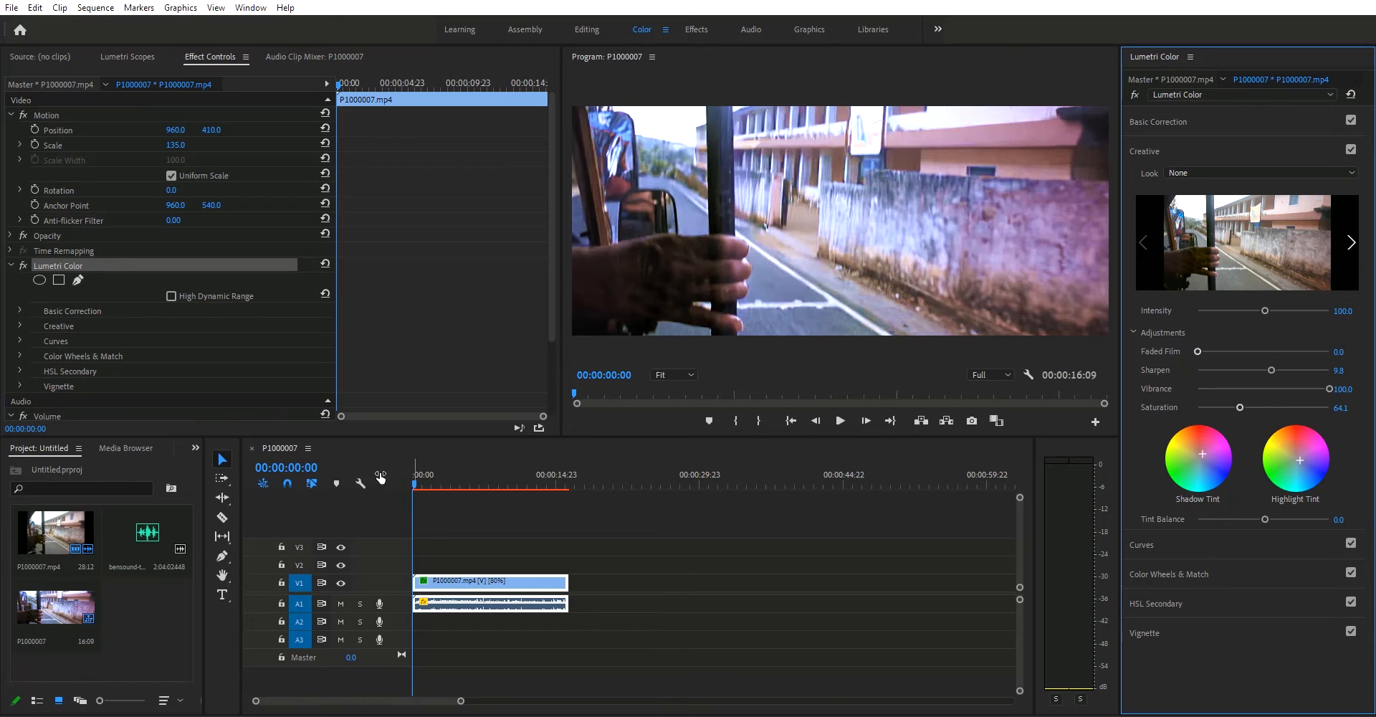
Step: Unlink the clip's audio from its video
left_click(479, 618)
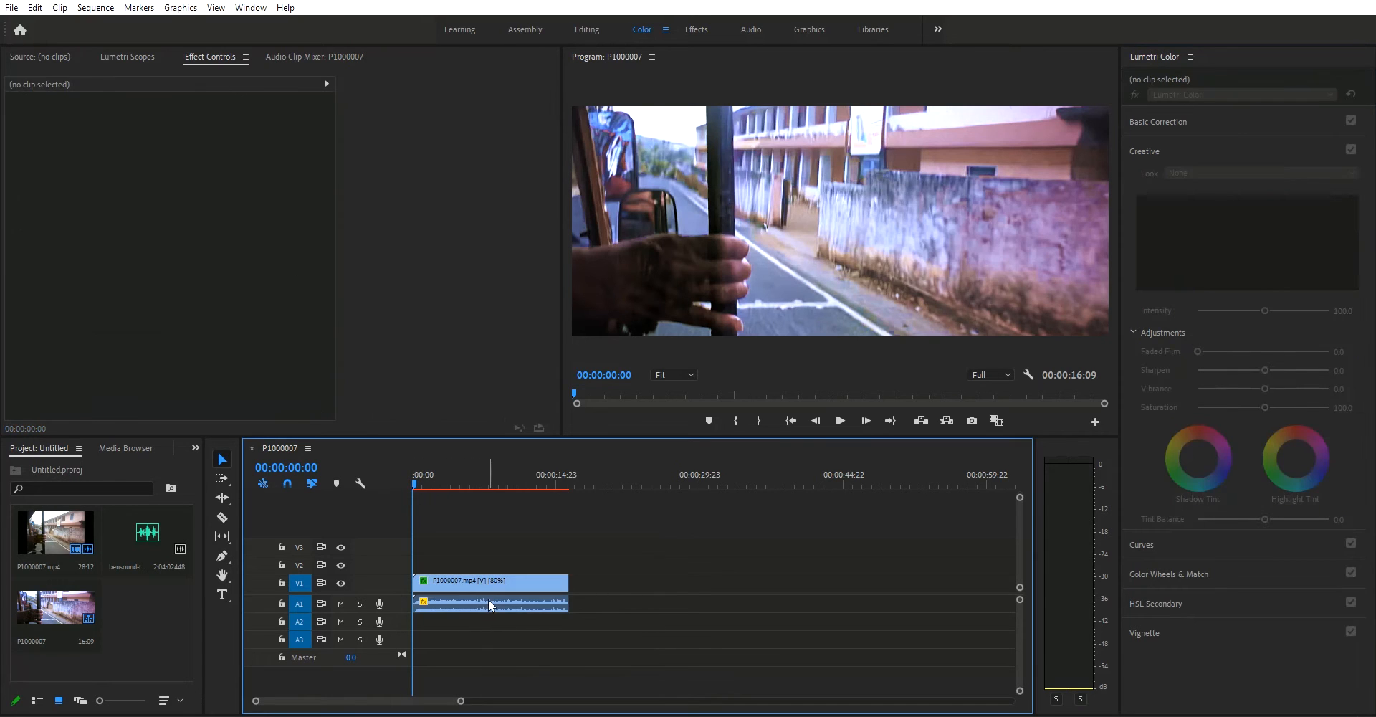
right_click(490, 602)
left_click(531, 258)
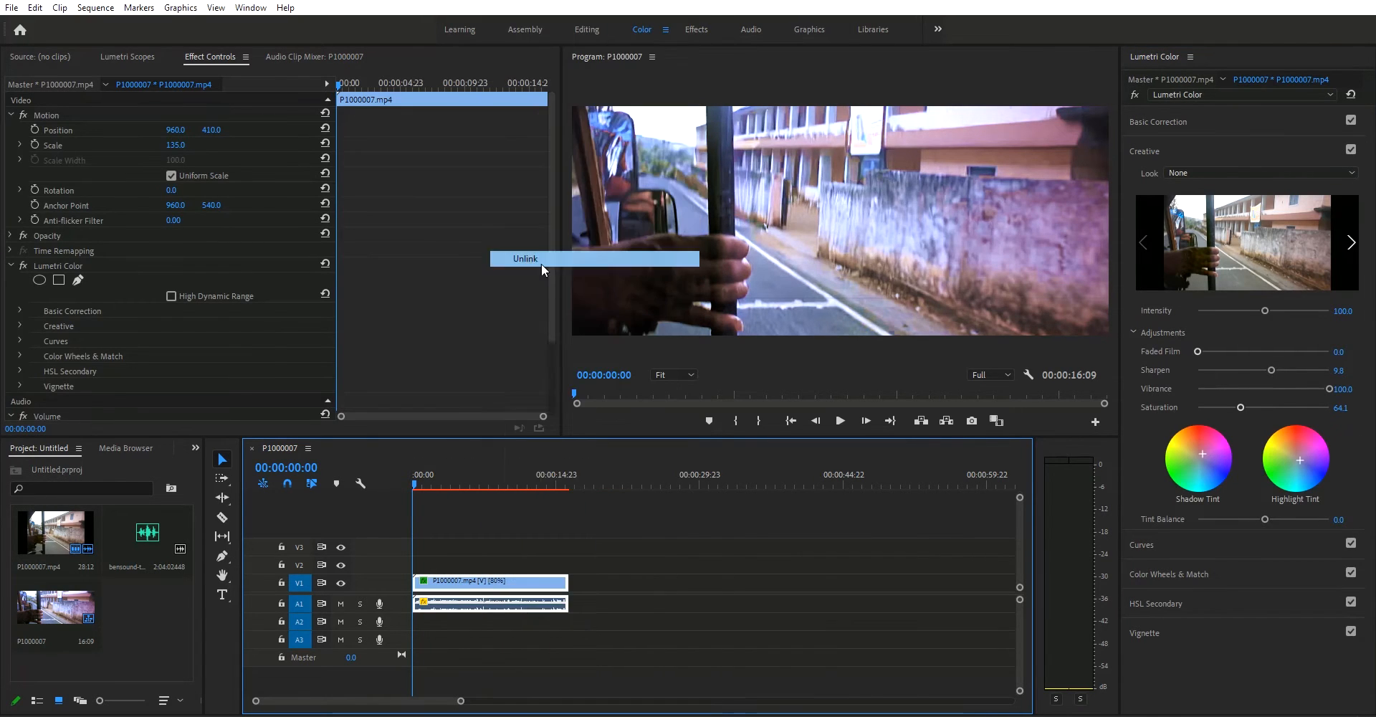
Step: Delete the clip's original audio and place the bensound-tenderness.mp3 music on track A1 from the start of the sequence
left_click(539, 608)
key("Delete")
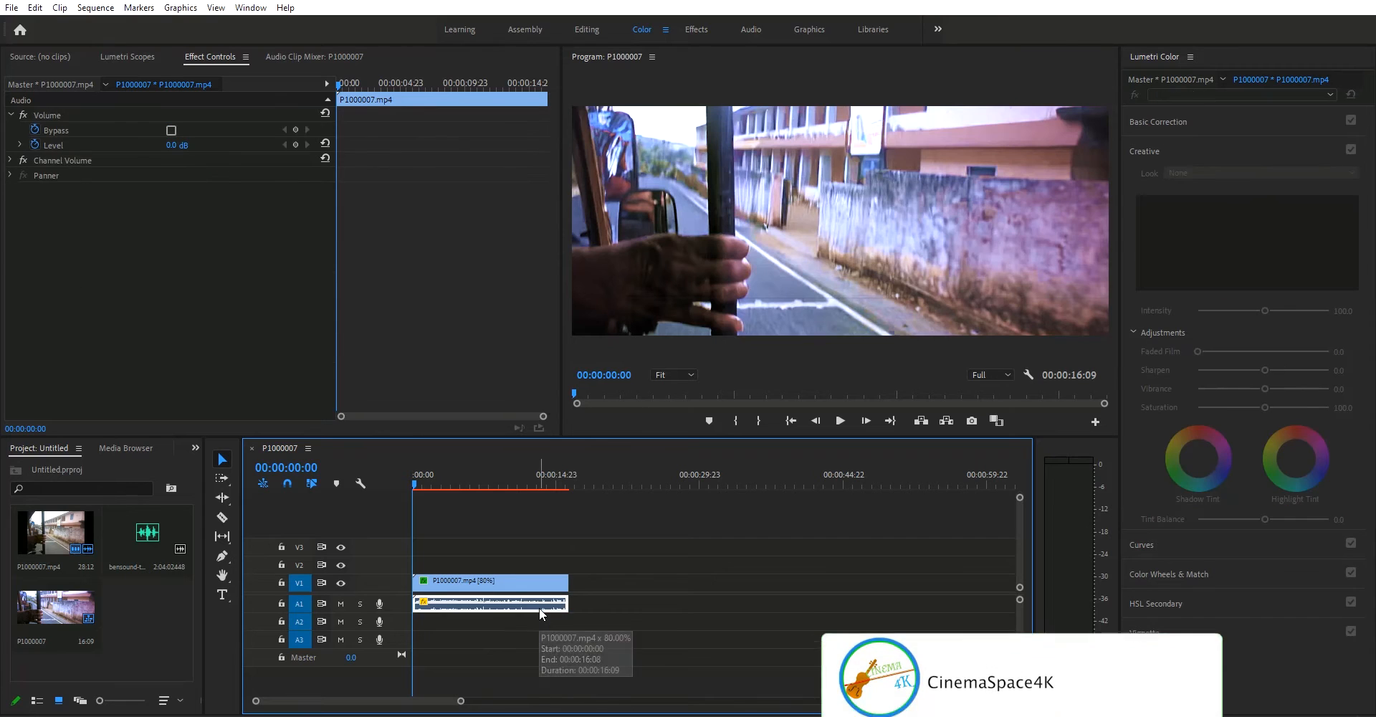
left_click(157, 529)
left_click_drag(157, 528, 483, 617)
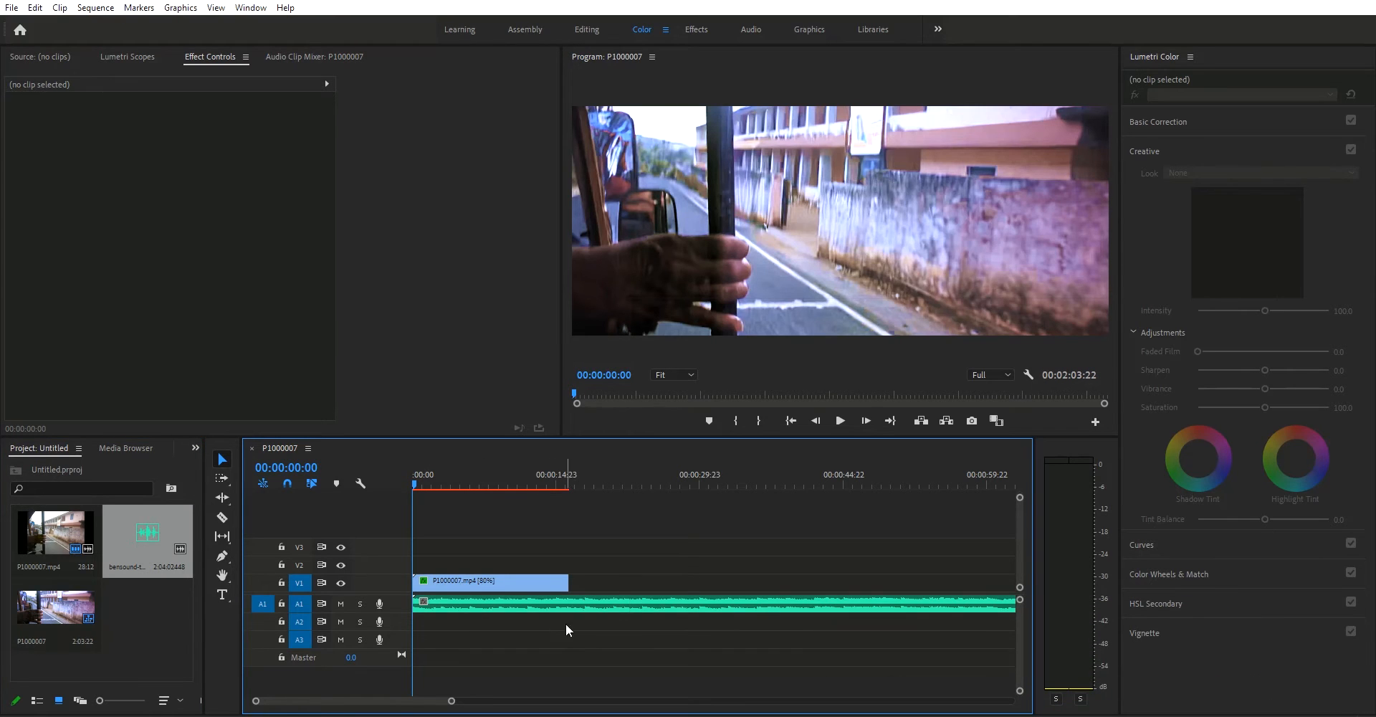
Step: Cut the music where the video clip ends and delete the remaining part
key("c")
left_click(569, 604)
key("v")
left_click(635, 603)
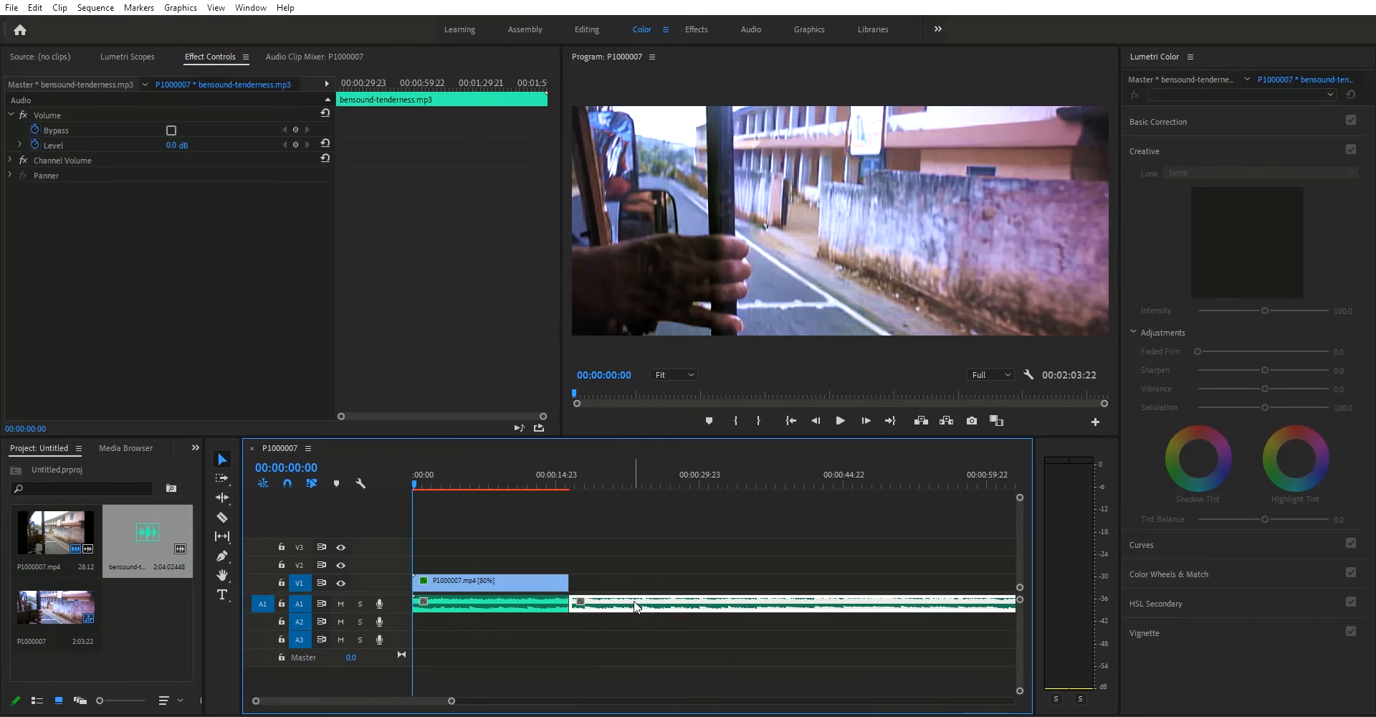
key("Delete")
Step: Play the opening of the sequence with the new music and return to the start
mouse_move(417, 480)
left_mouse_down()
mouse_move(527, 511)
mouse_move(411, 495)
left_mouse_up()
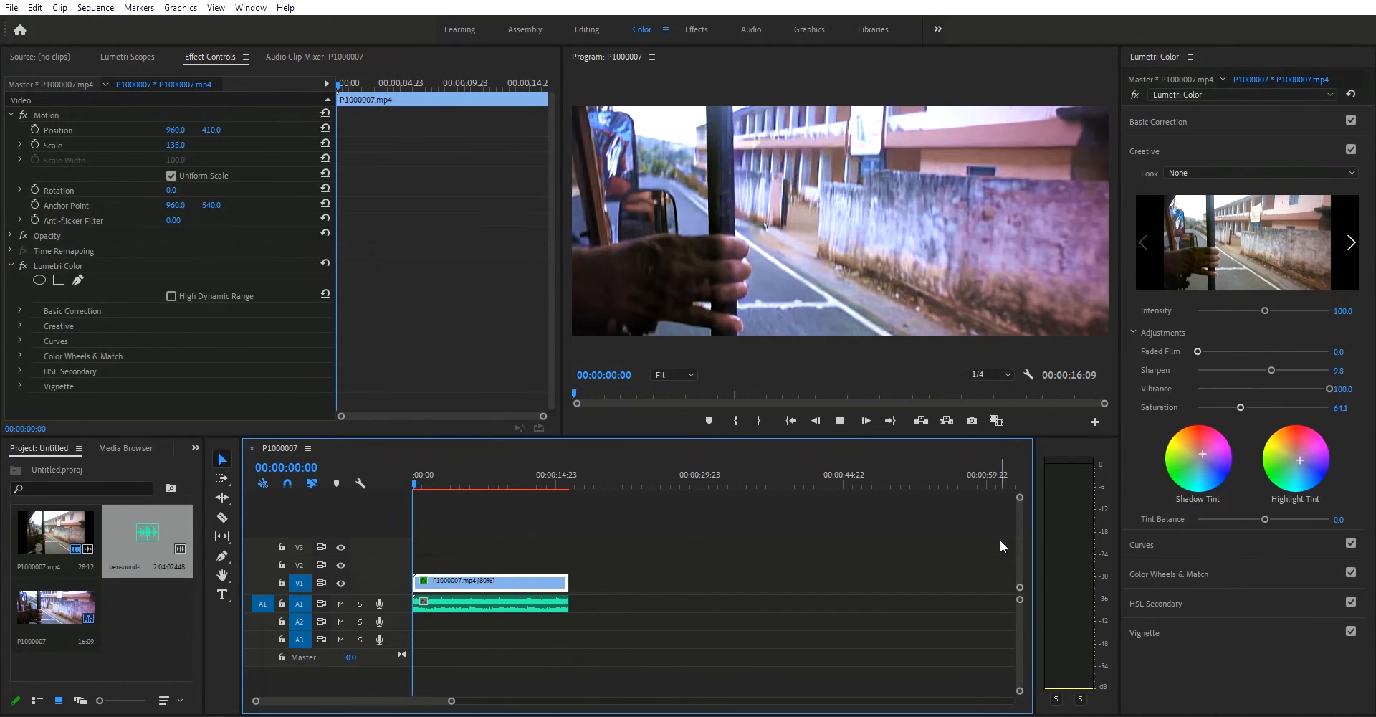
key("space")
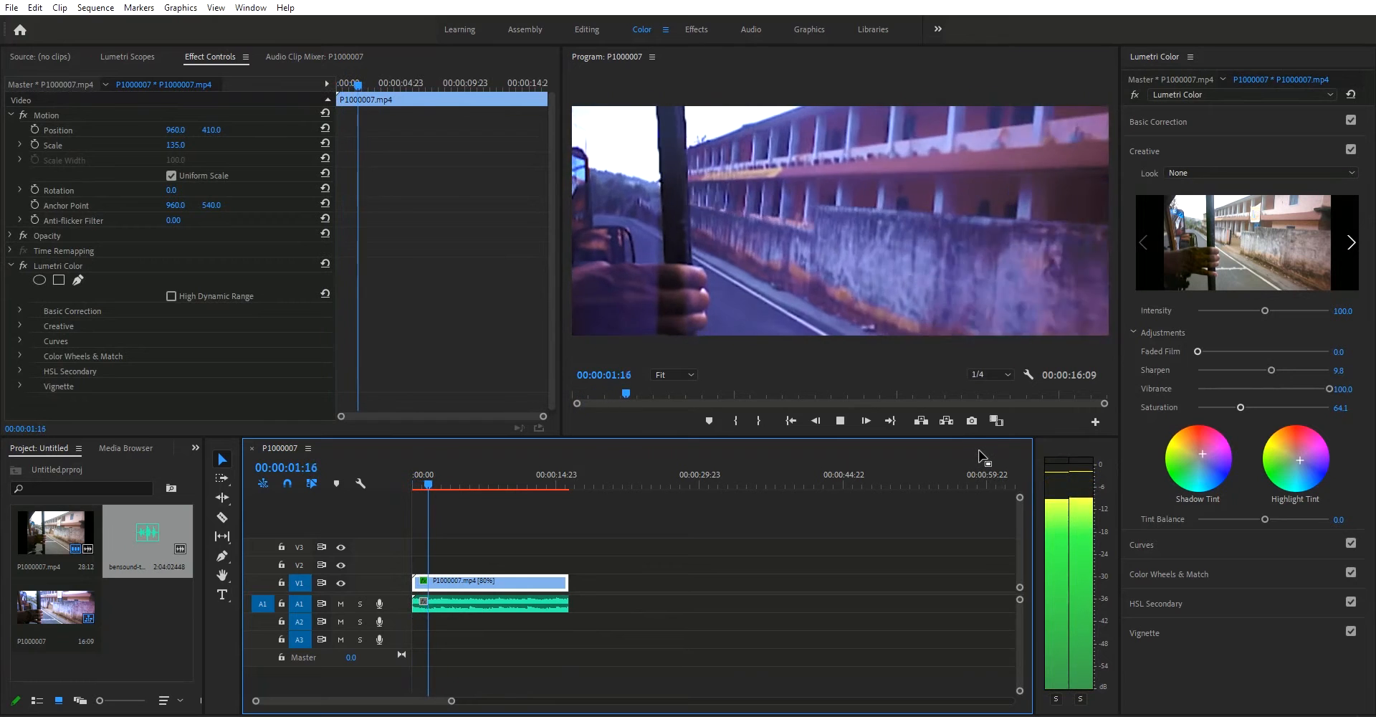
key("space")
key("Home")
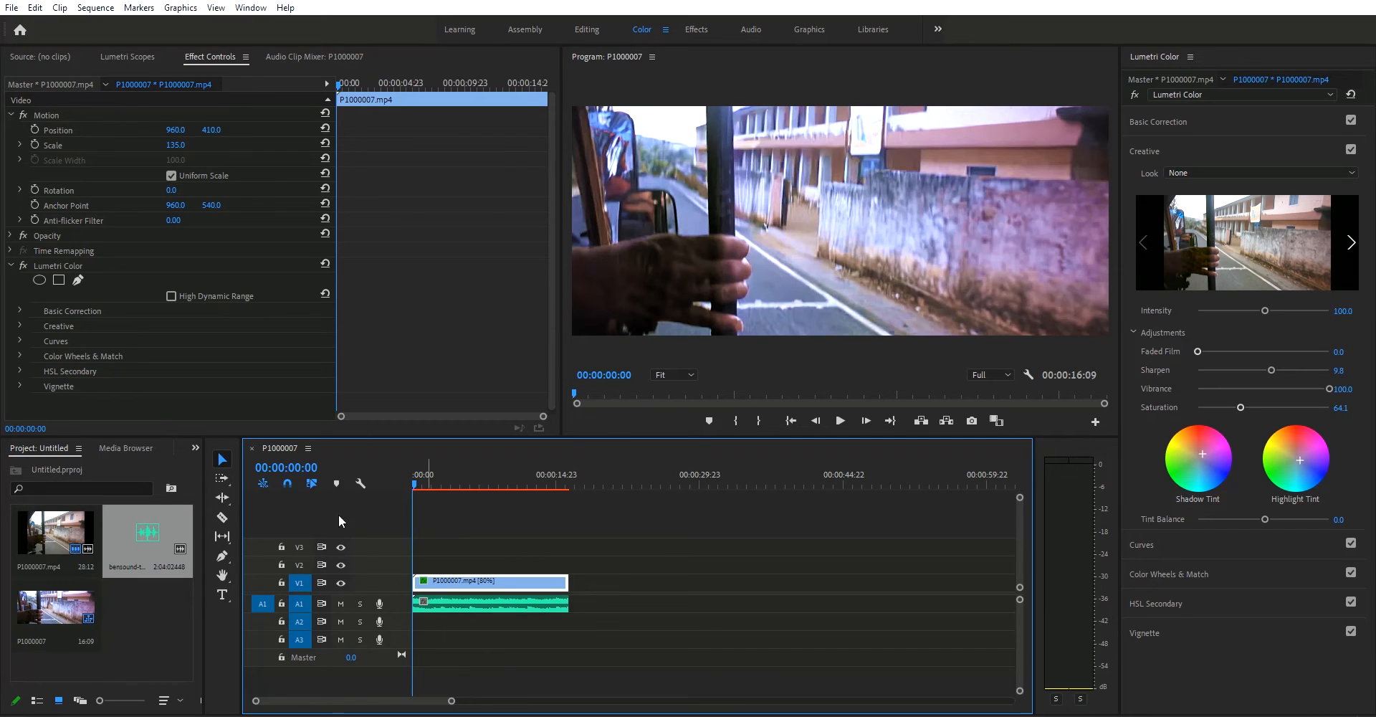
Step: Add a centre-aligned two-line text title over the footage reading "G.H.S.S" and "RAJAKUMARY"
left_click(223, 595)
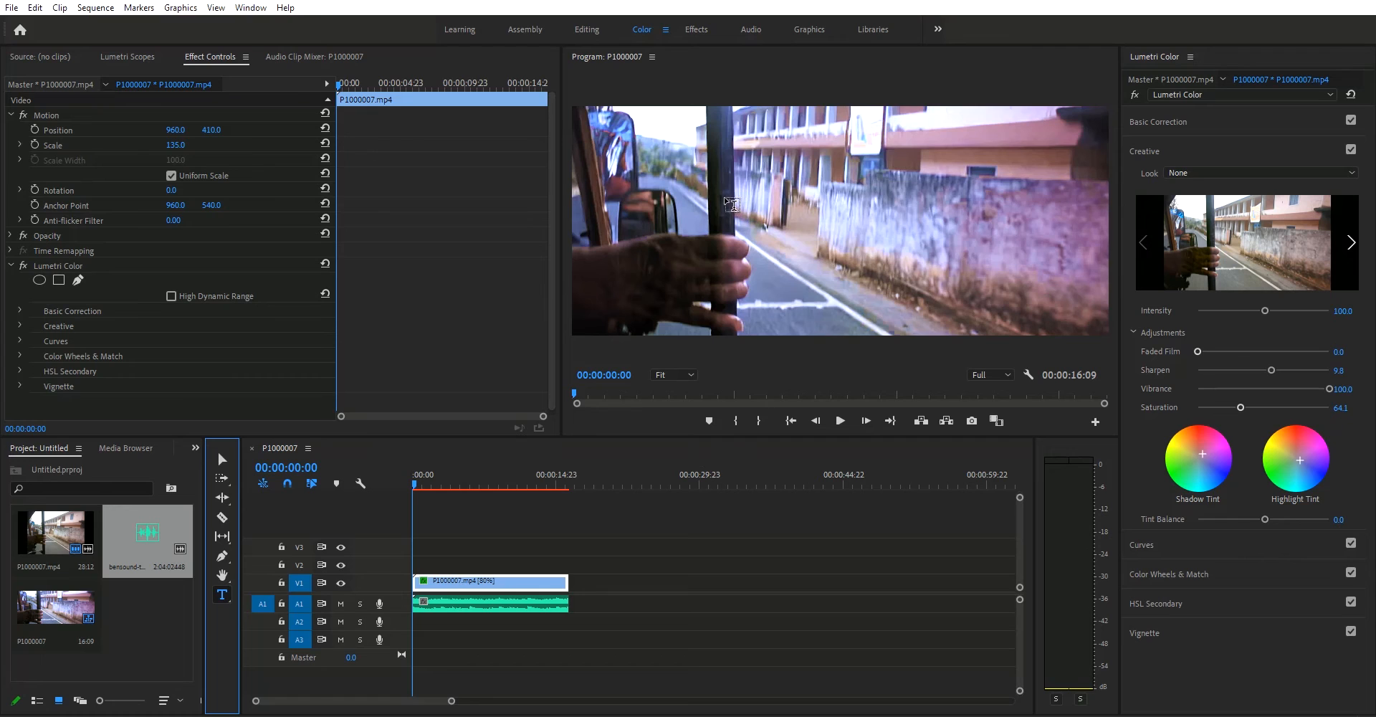
left_click_drag(687, 188, 1031, 254)
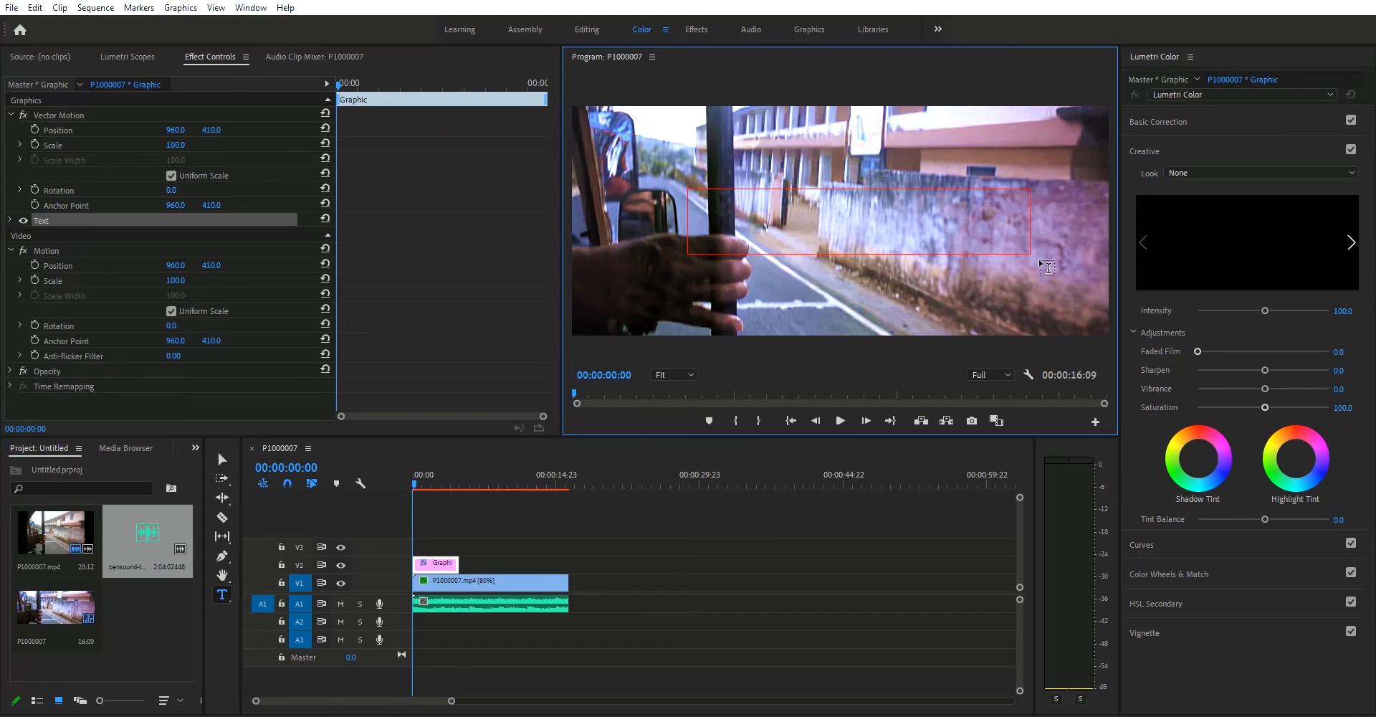
type("GHSS")
key("Return")
type("RAJAKUMARY")
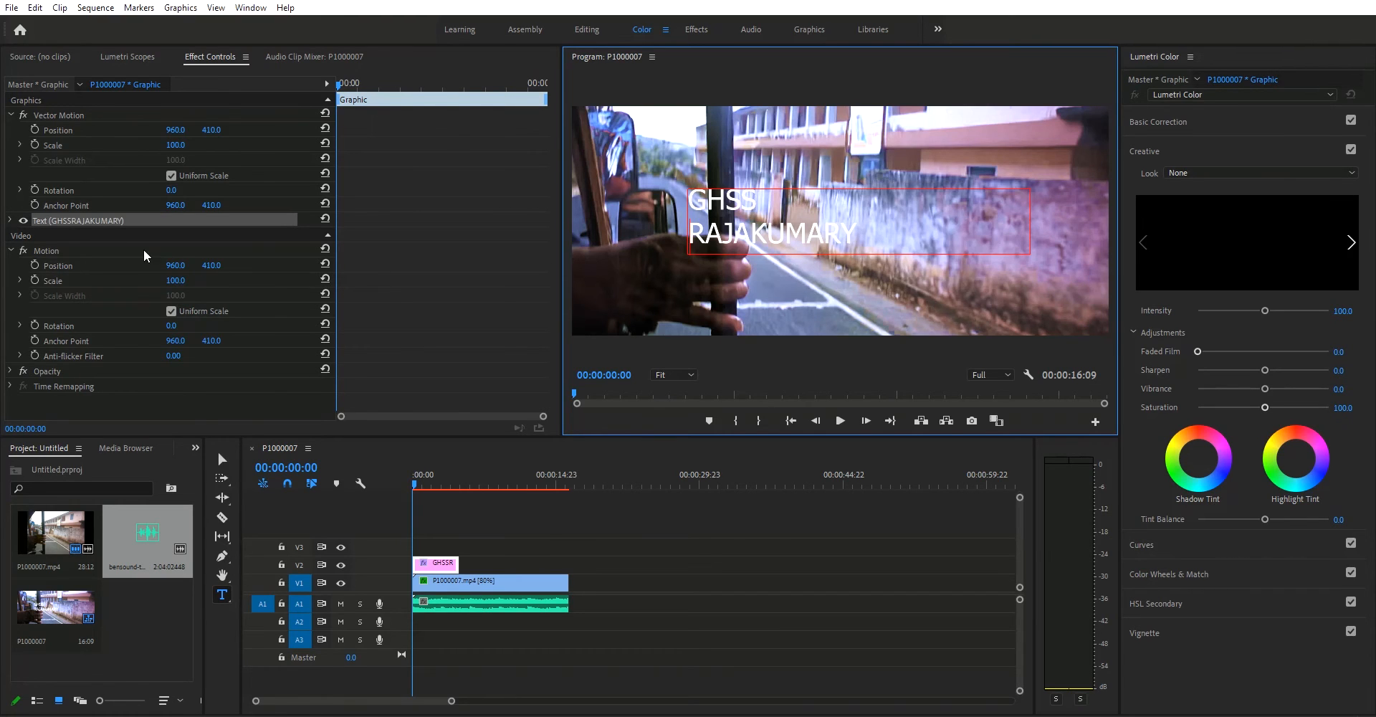
key("ctrl+a")
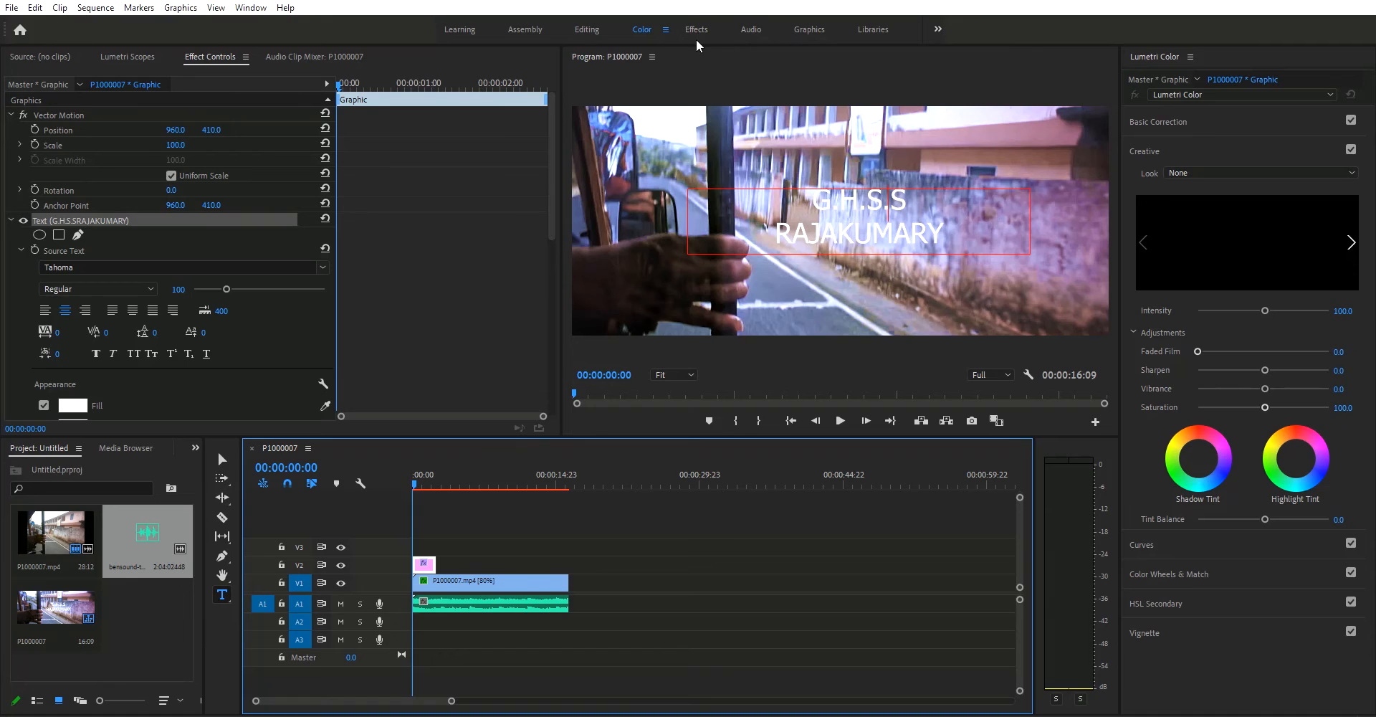
Step: Apply Dip to Black transitions to the start of the title and the video clip, and extend the title's end
key("shift+7")
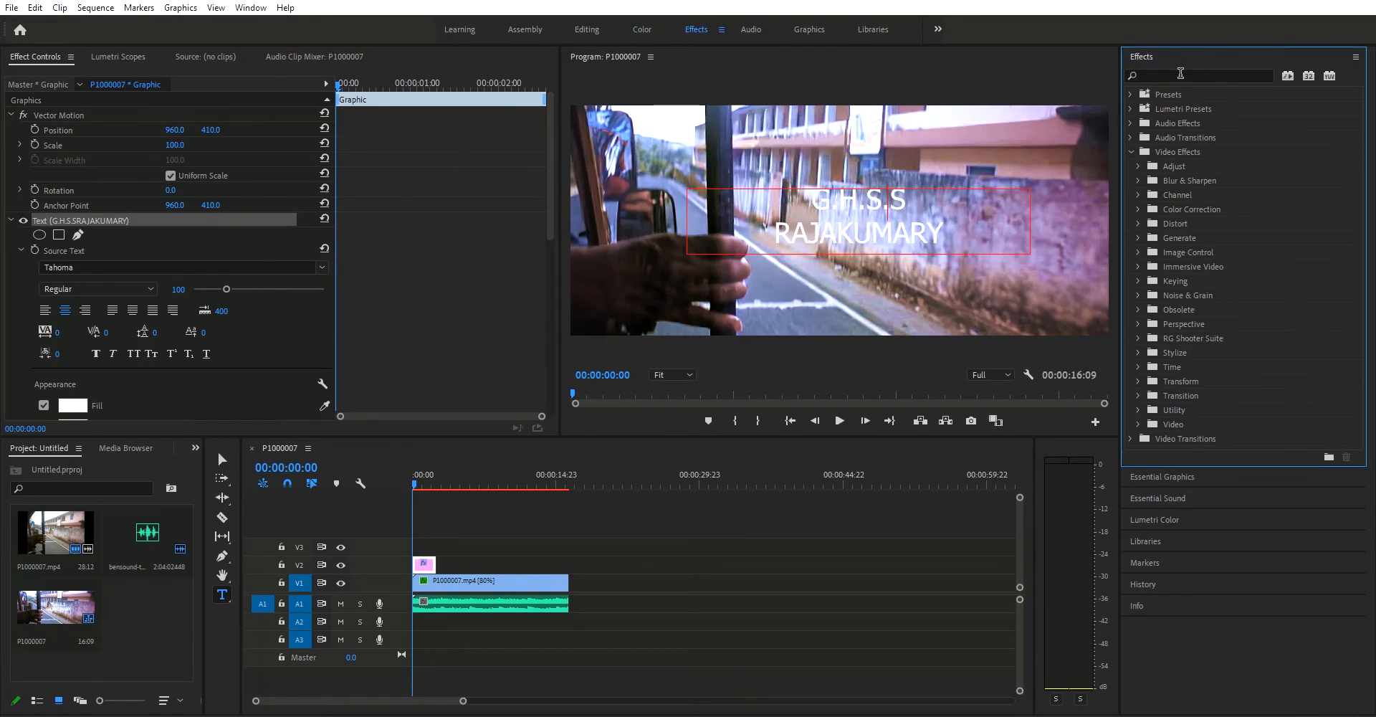
left_click(1180, 74)
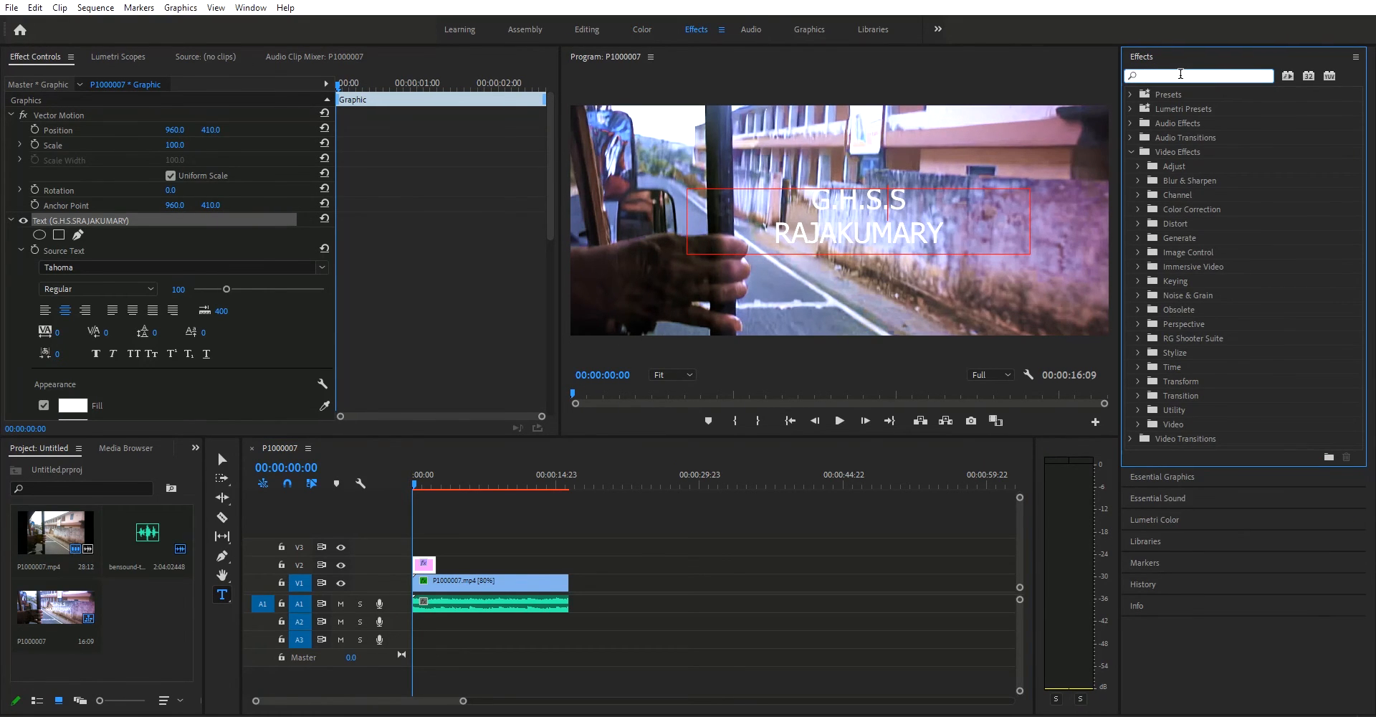
type("disso")
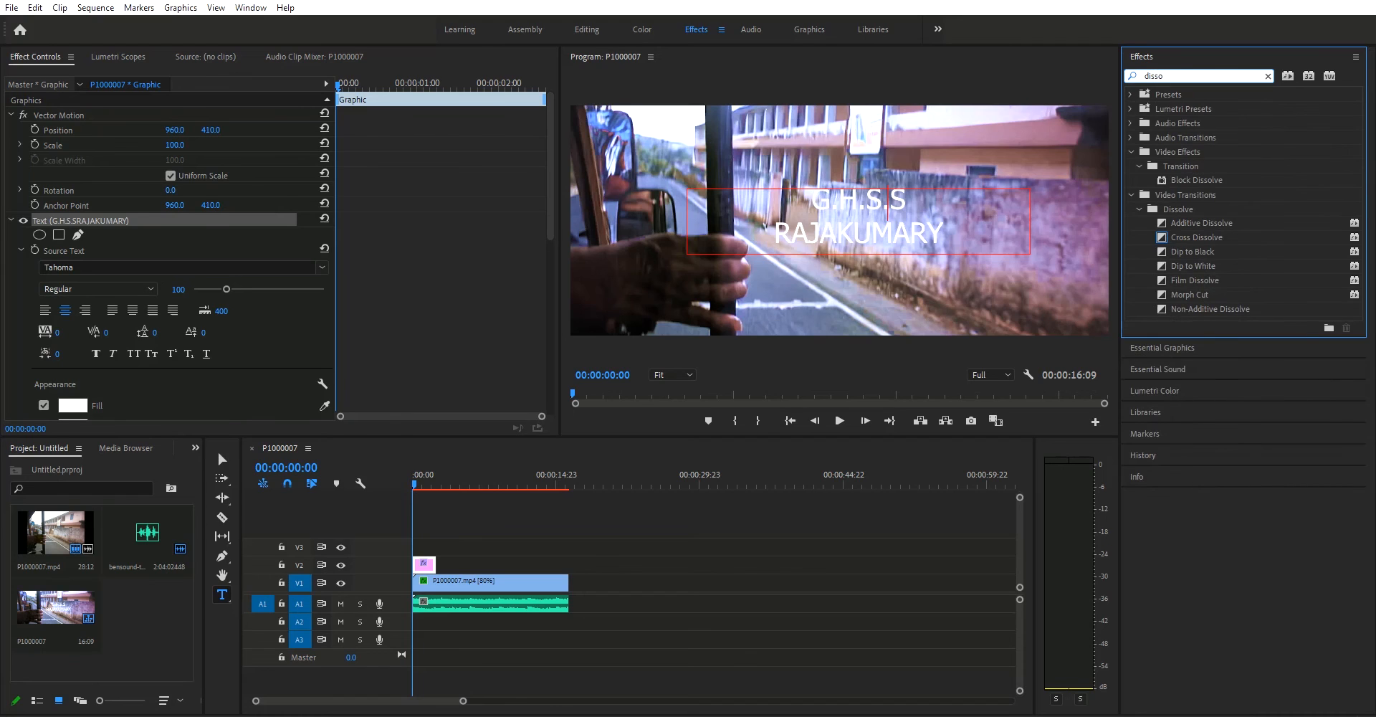
left_click_drag(1193, 251, 423, 564)
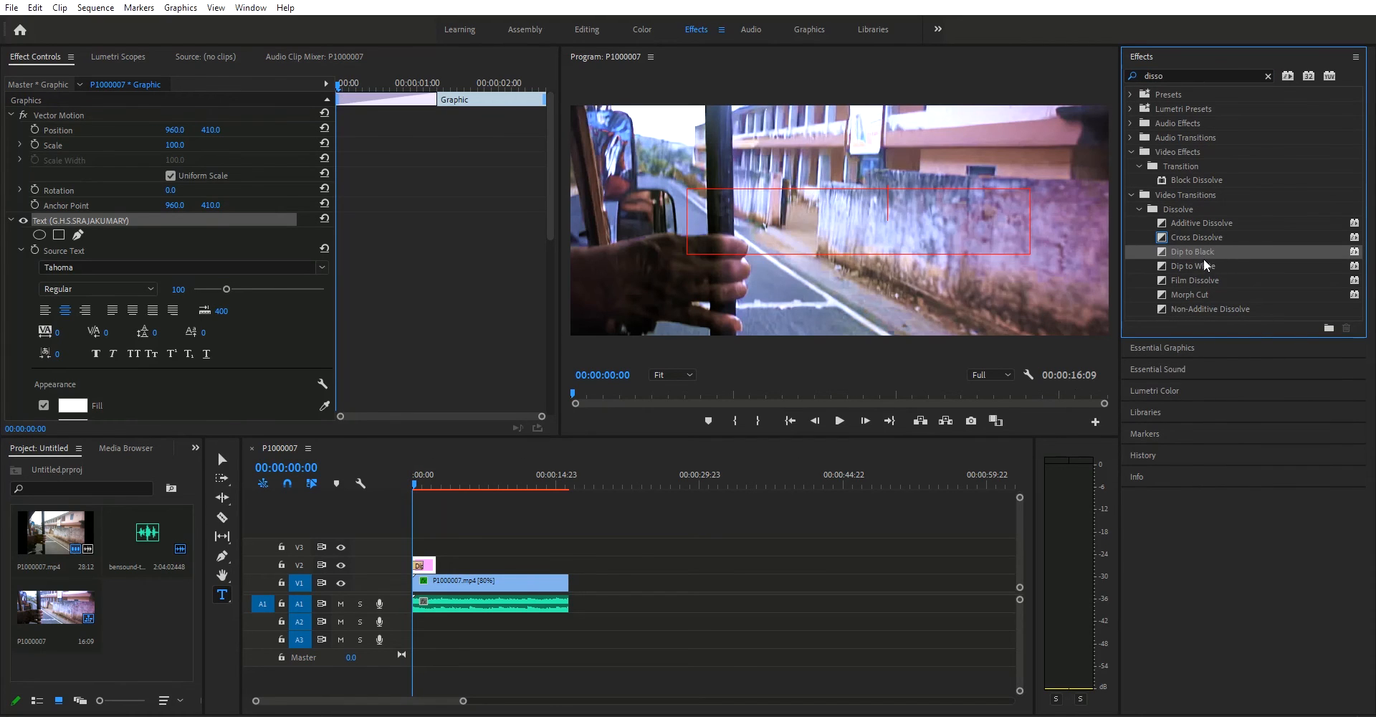
left_click_drag(515, 485, 418, 582)
left_click_drag(421, 485, 444, 564)
Step: Blur the video's opening section under the title with Gaussian Blur at Blurriness 57.0, ending it with a Cross Dissolve
left_click(1183, 78)
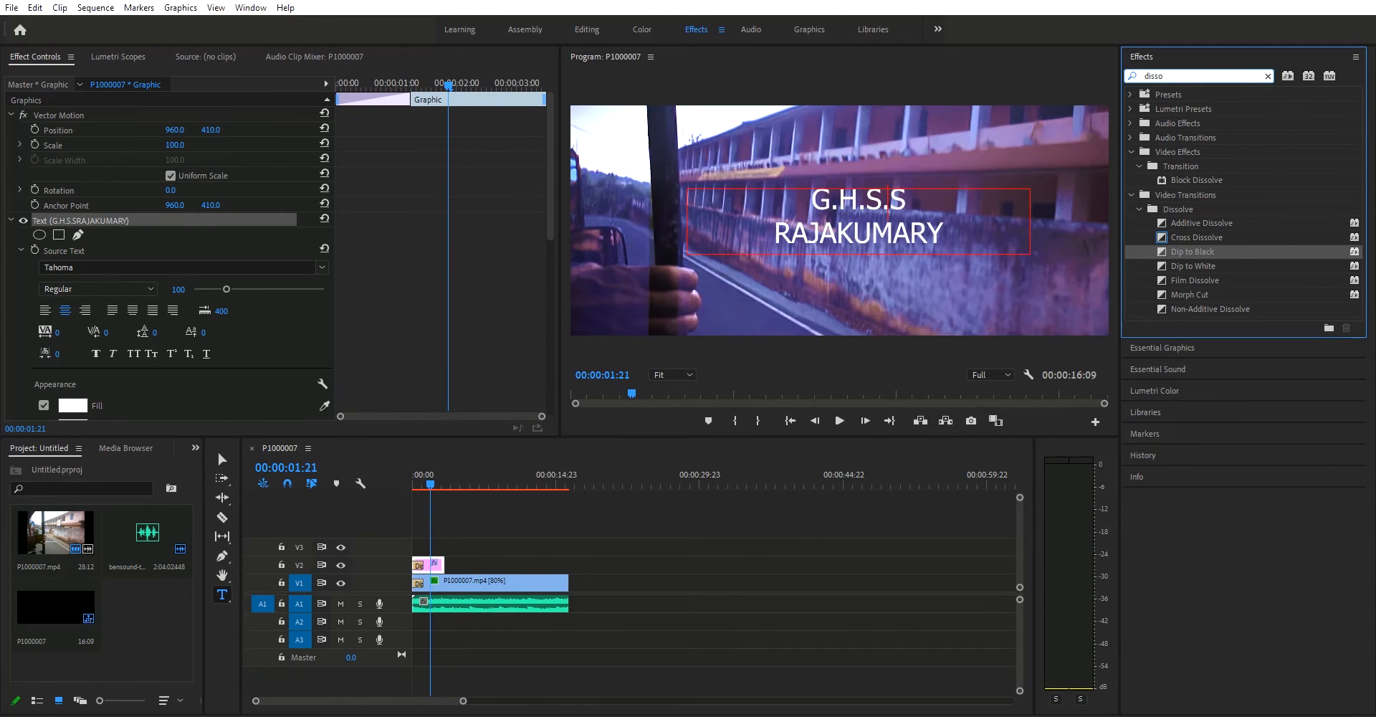
type("cc")
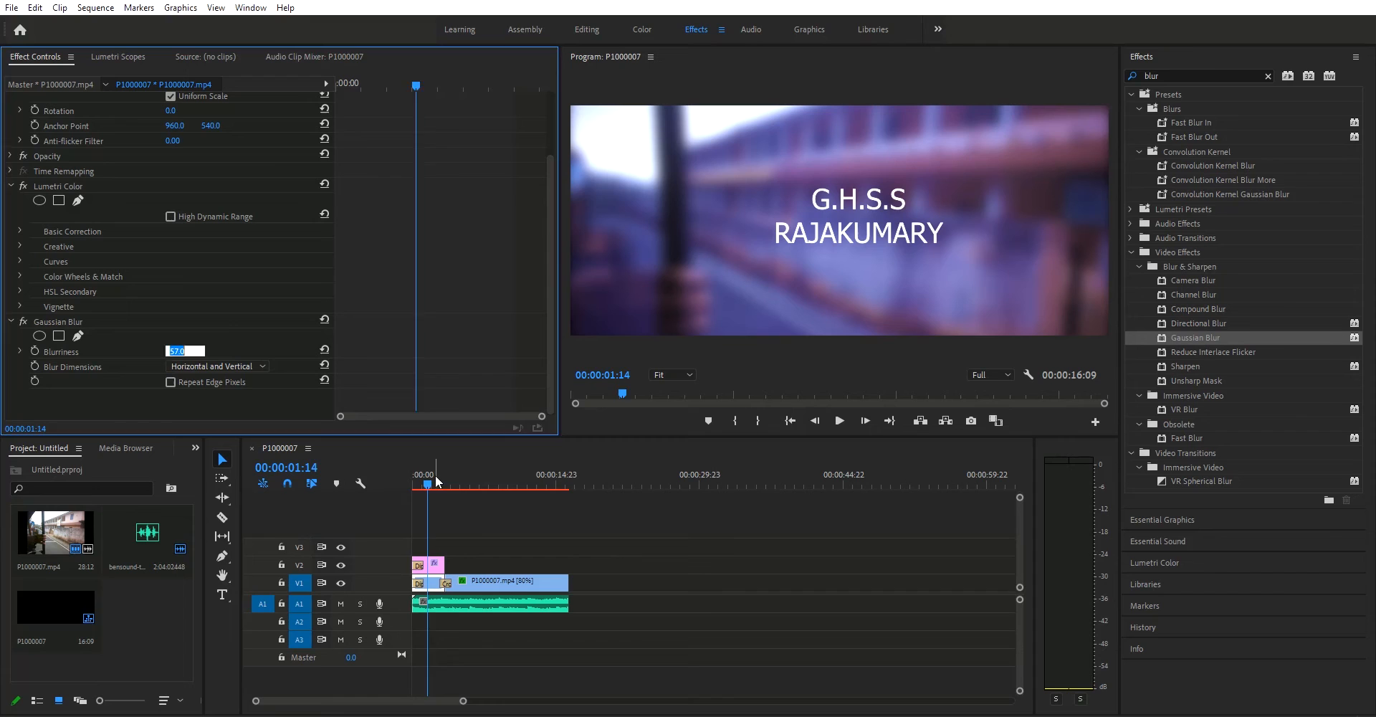
left_click_drag(436, 482, 194, 529)
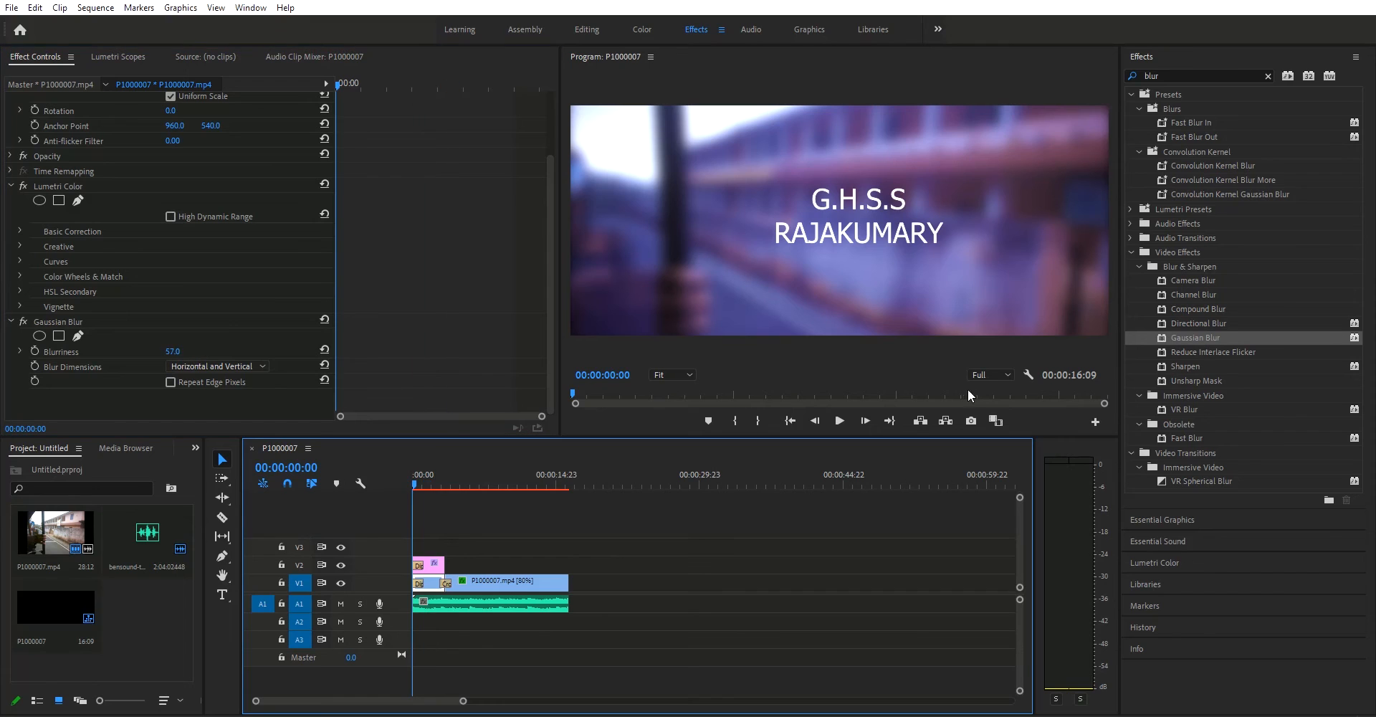
Step: Lower the playback resolution to 1/4 and play back the blurred title opening
scroll(998, 372, "down", 1)
key("space")
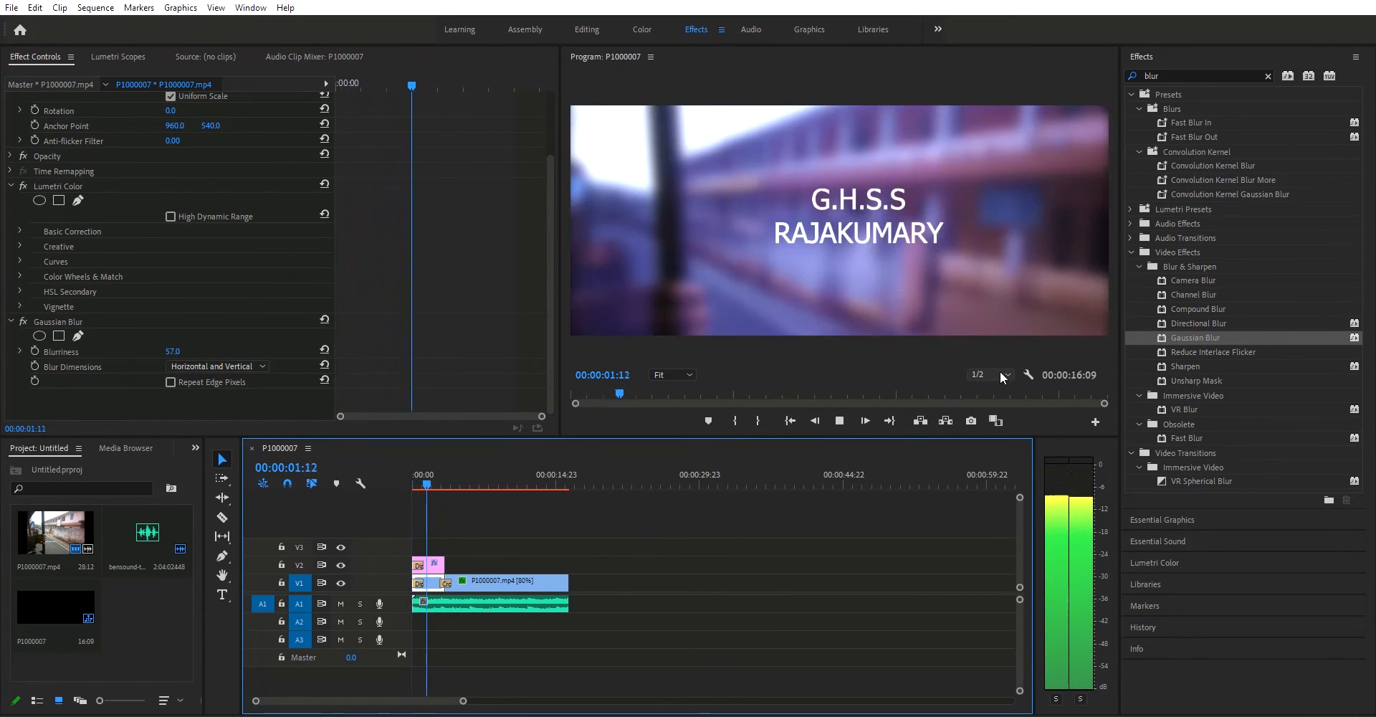
scroll(1001, 375, "down", 1)
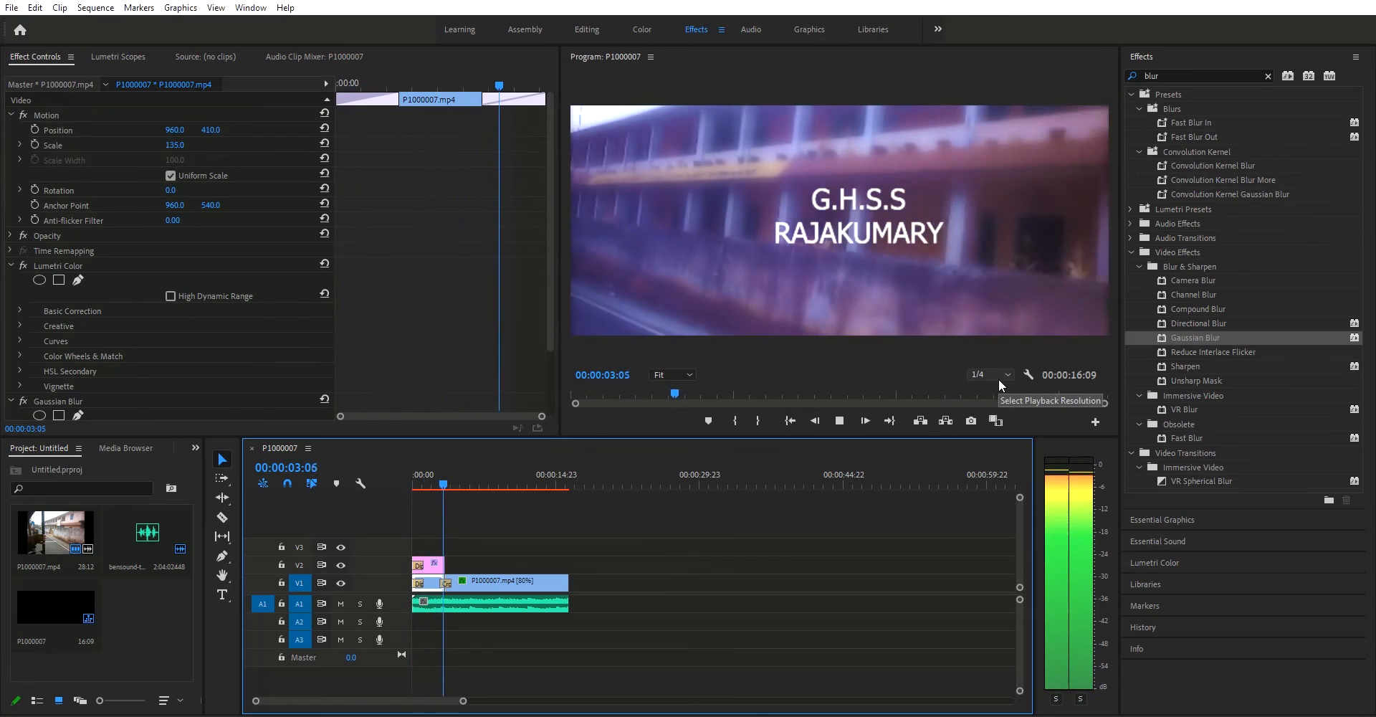
key("space")
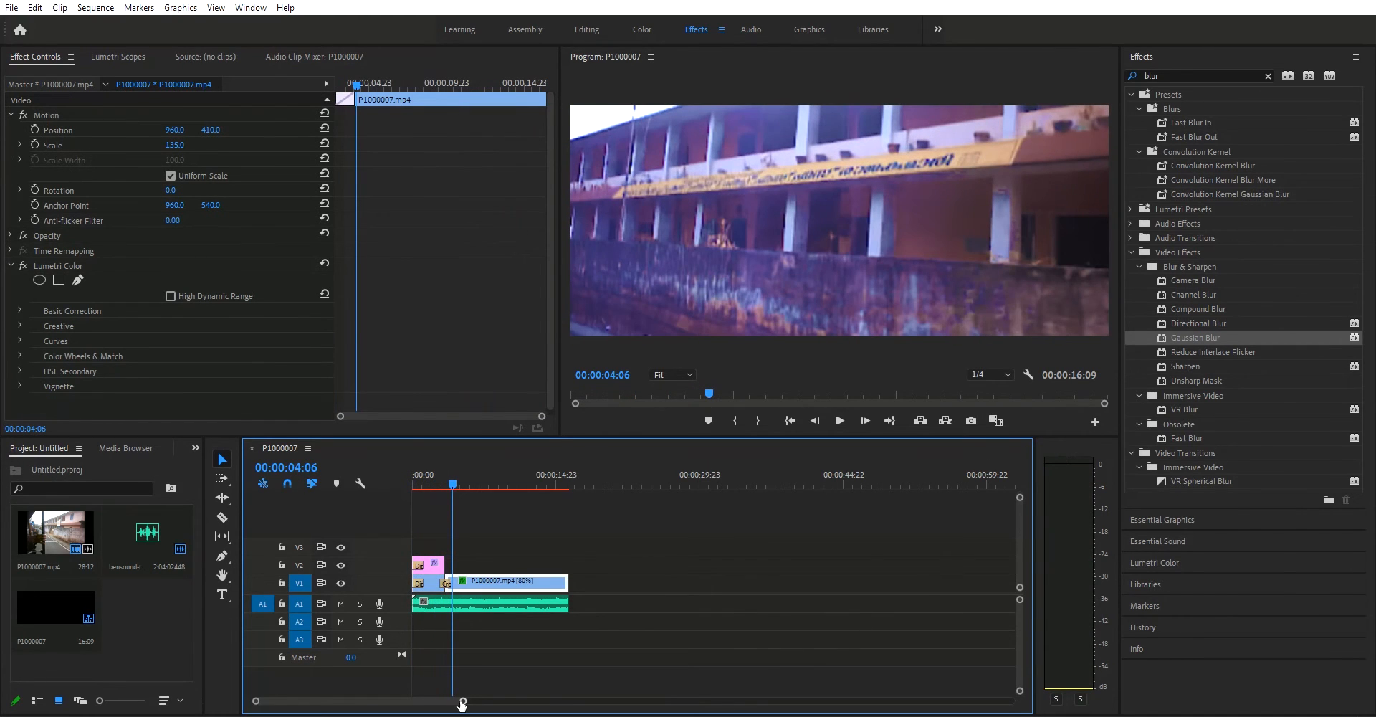
Step: Shorten the Dip to Black transitions at the start of the title and video, and play back the opening
left_click_drag(462, 701, 327, 700)
left_click_drag(484, 585, 428, 582)
key("Home")
key("space")
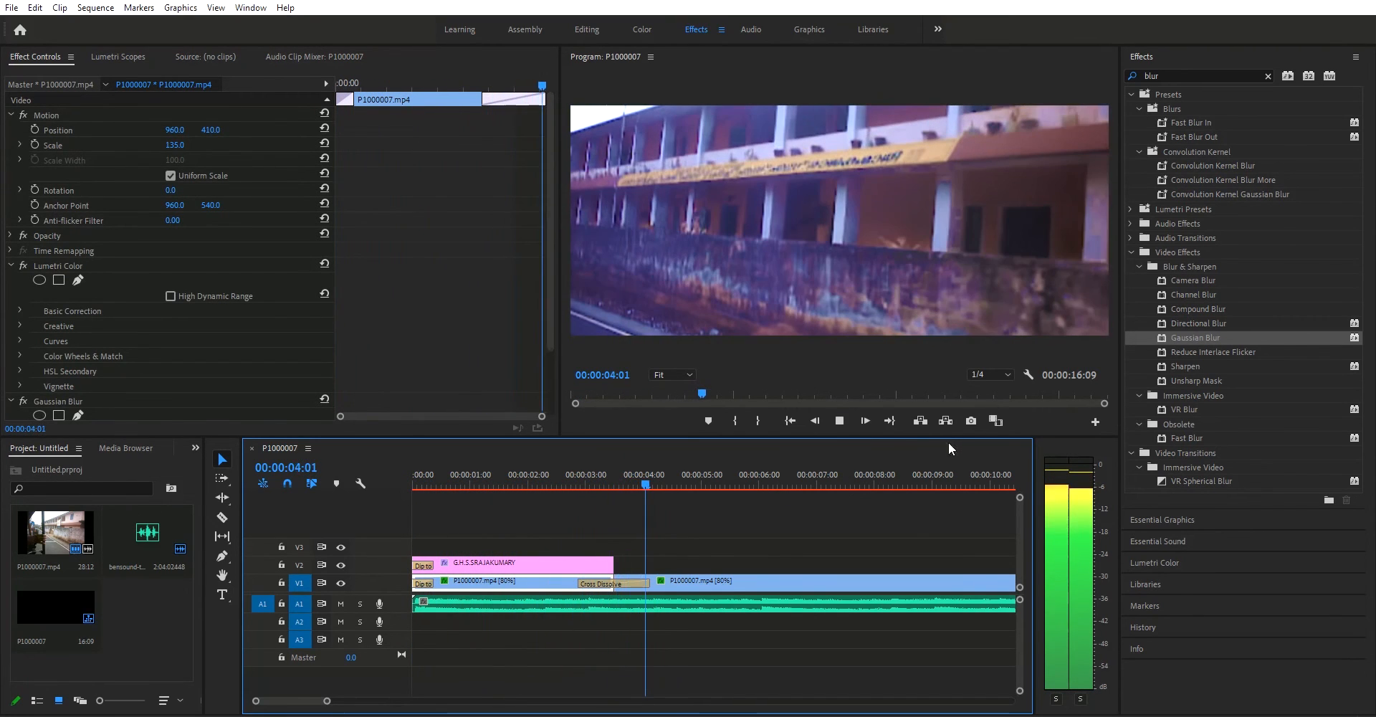
key("space")
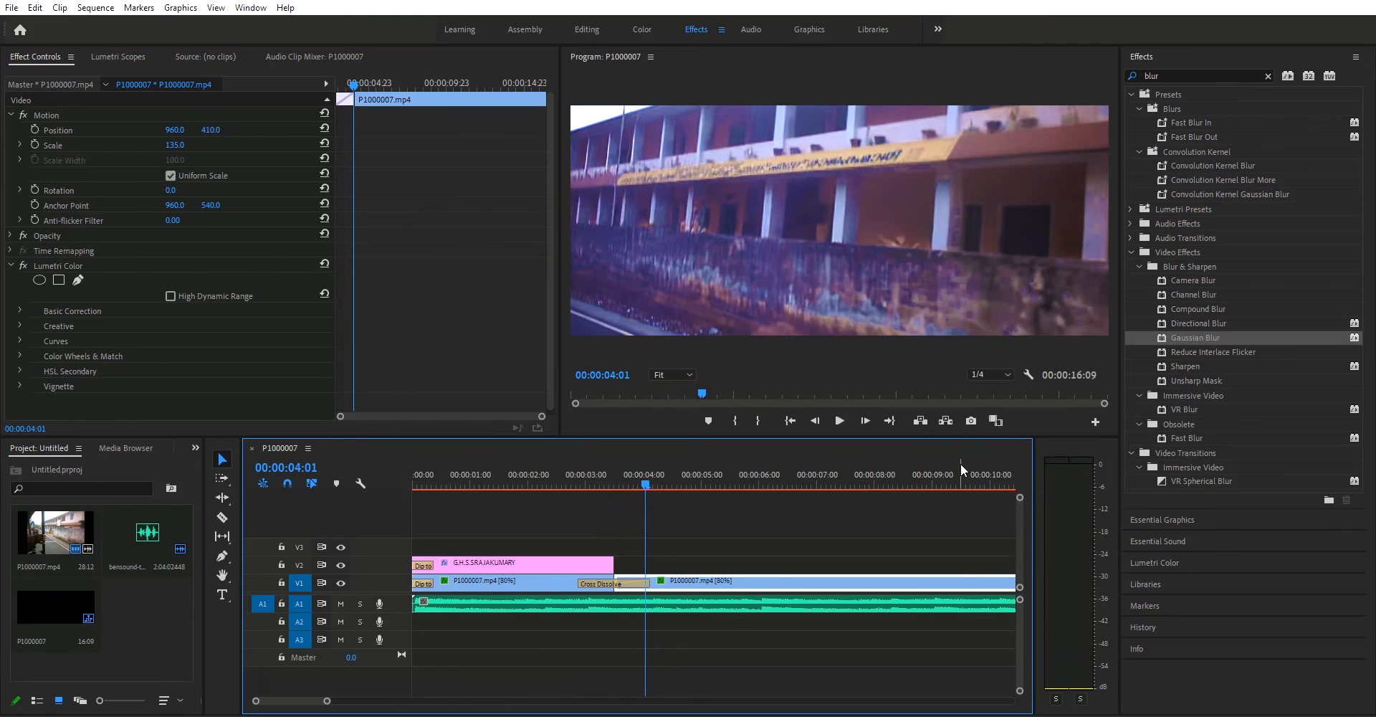
Step: Export the sequence as P1000007.mp4 in HEVC (H.265) format with time interpolation set to Frame Sampling
key("ctrl+m")
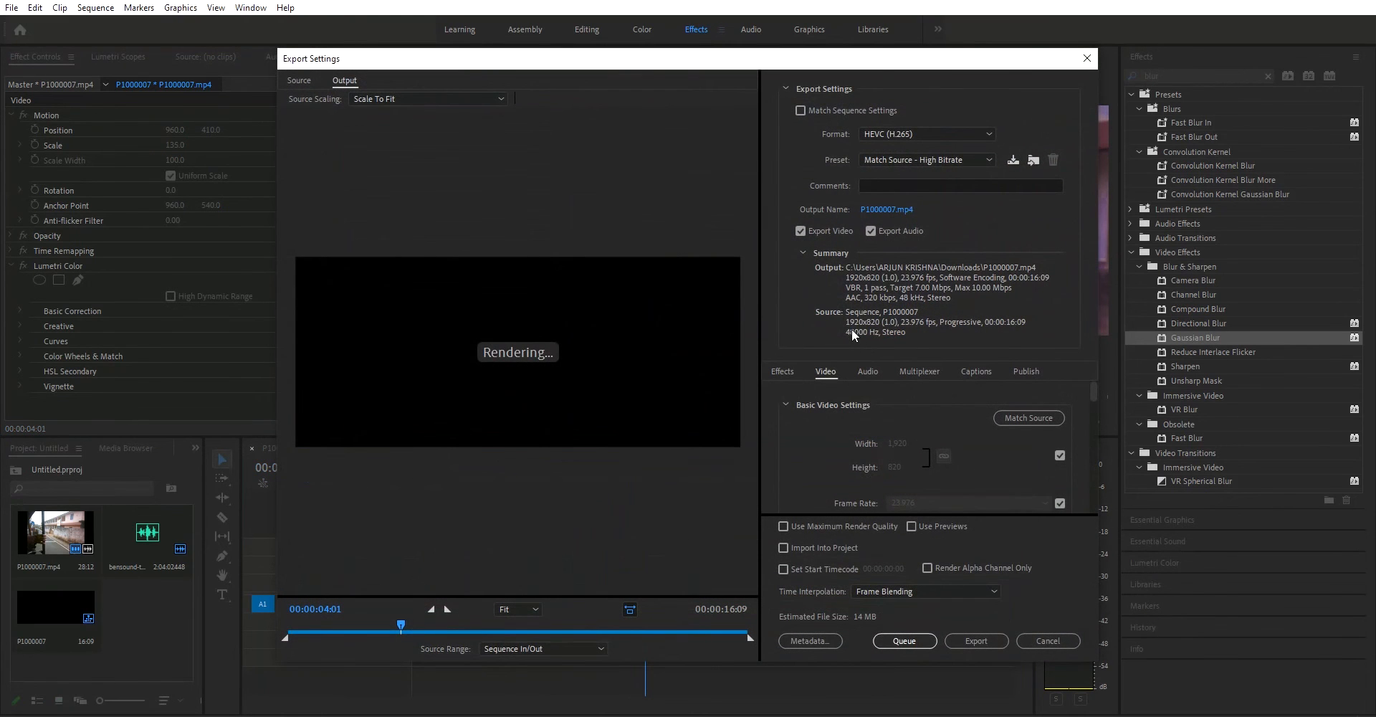
scroll(893, 504, "down", 2)
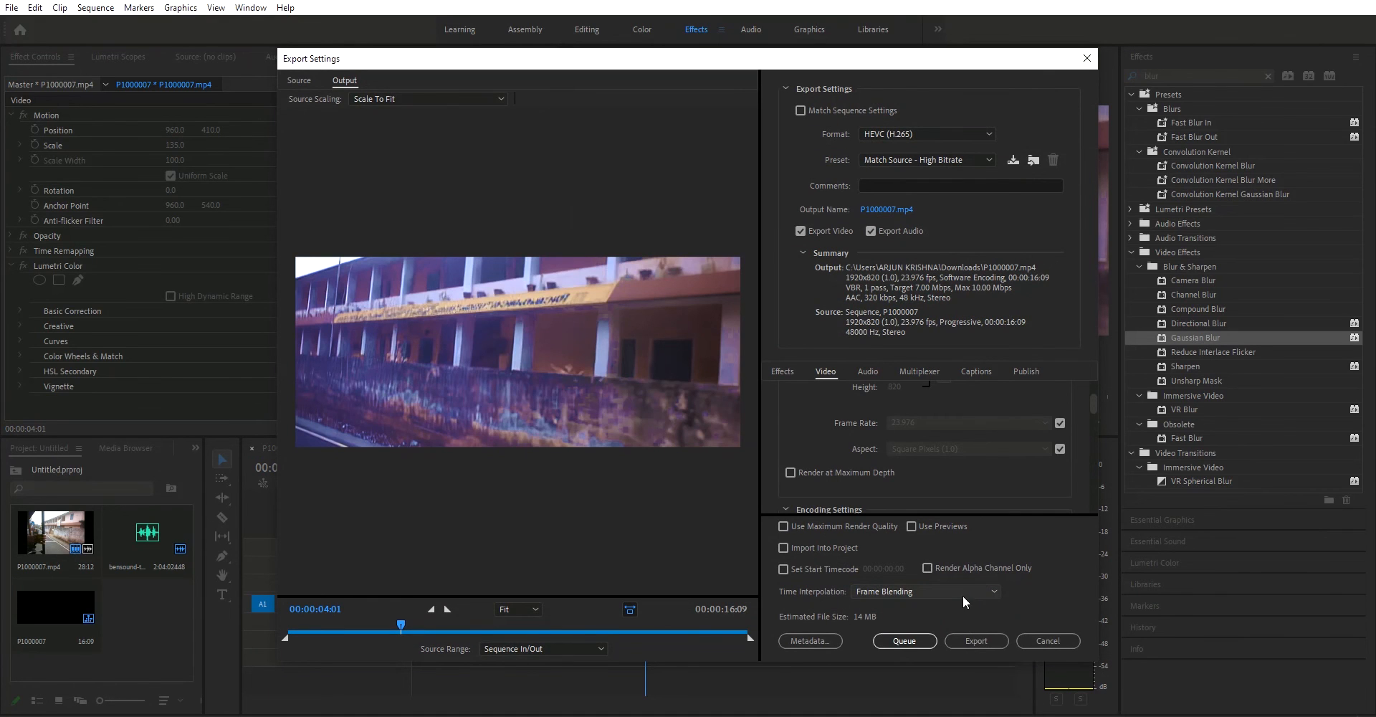
scroll(962, 595, "up", 1)
left_click(992, 638)
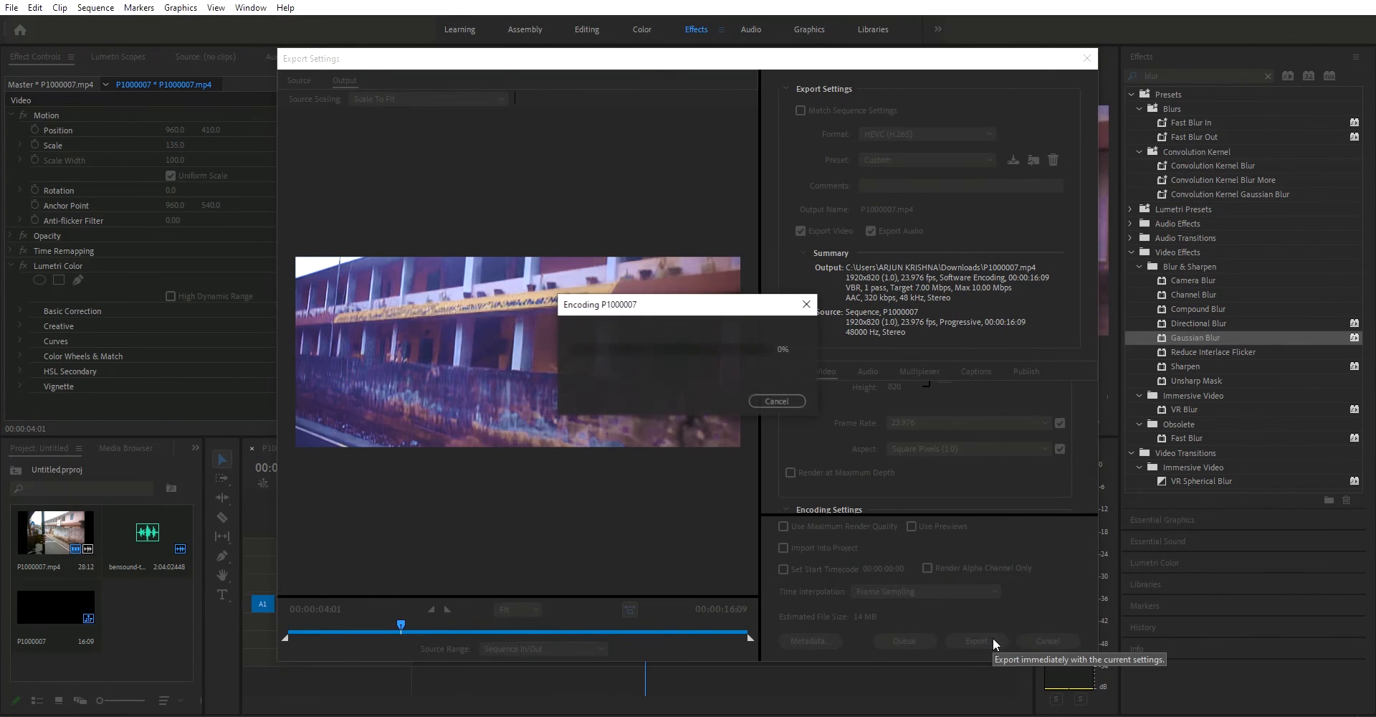